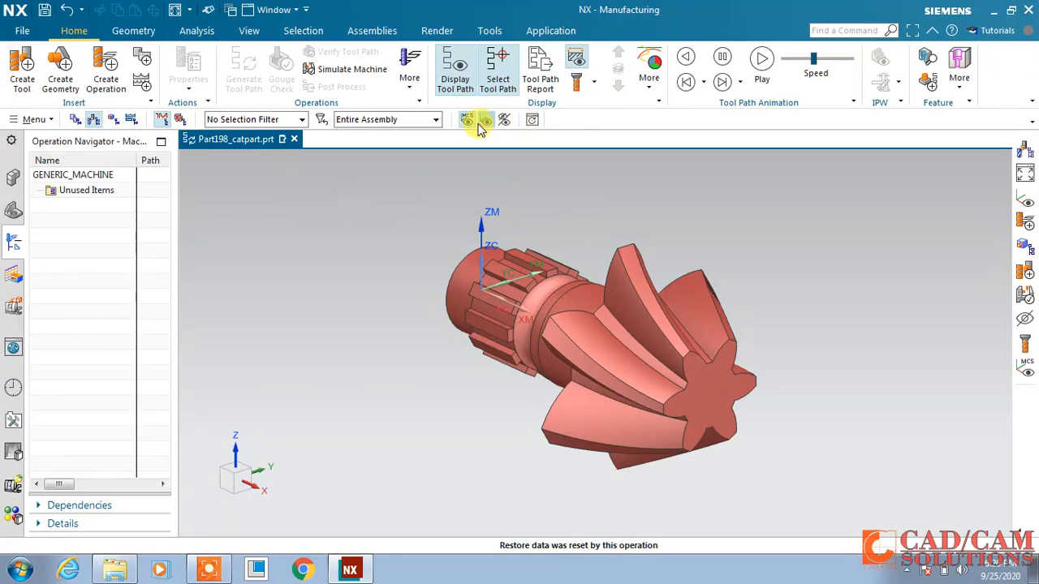
left_click(532, 119)
left_click_drag(581, 271, 556, 243)
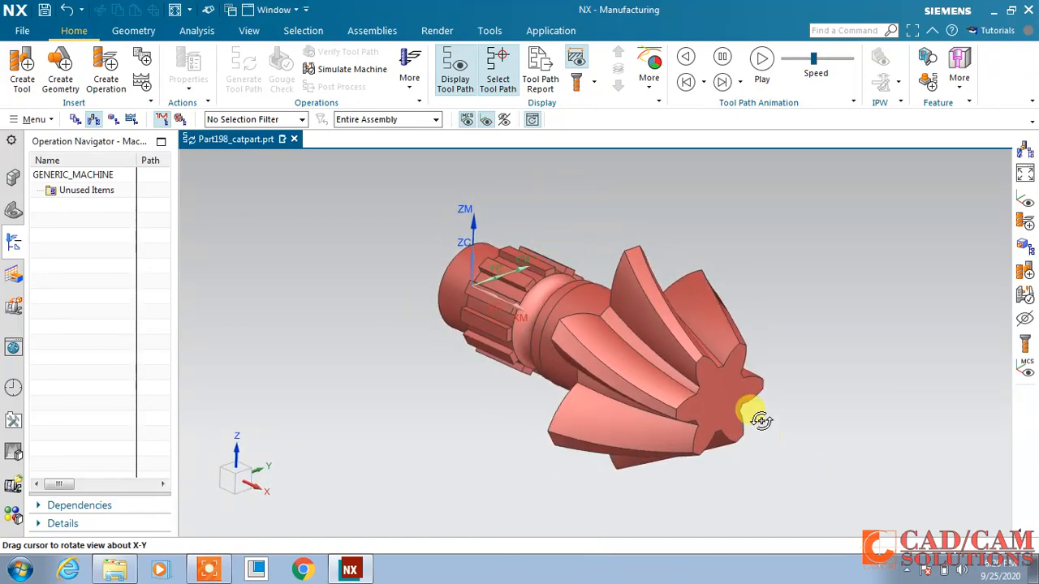
scroll(760, 420, "up", 3)
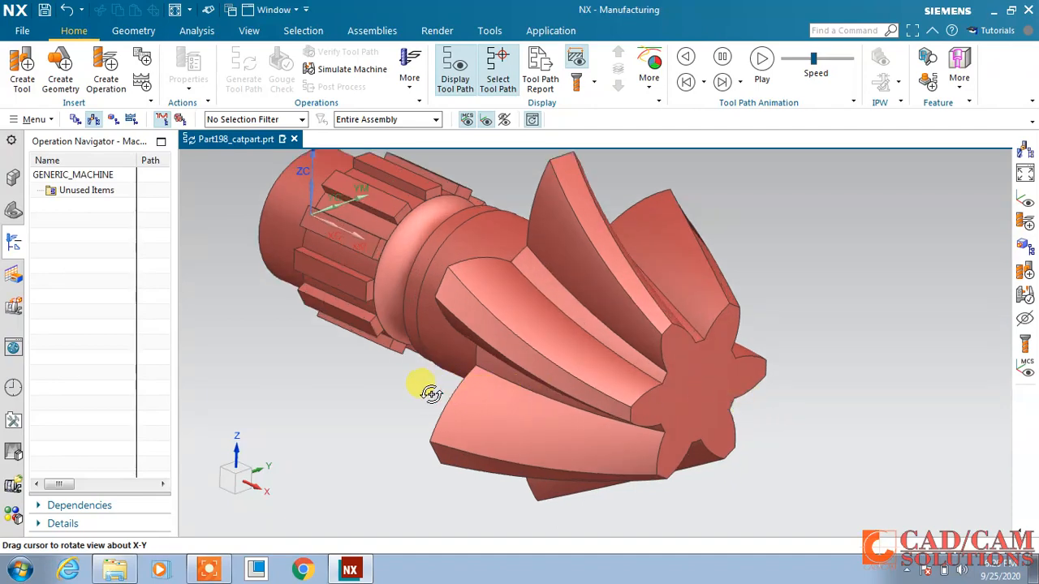
- Create a mill_multi-axis ball mill tool named BALL_MILL under GENERIC_MACHINE
left_click(24, 73)
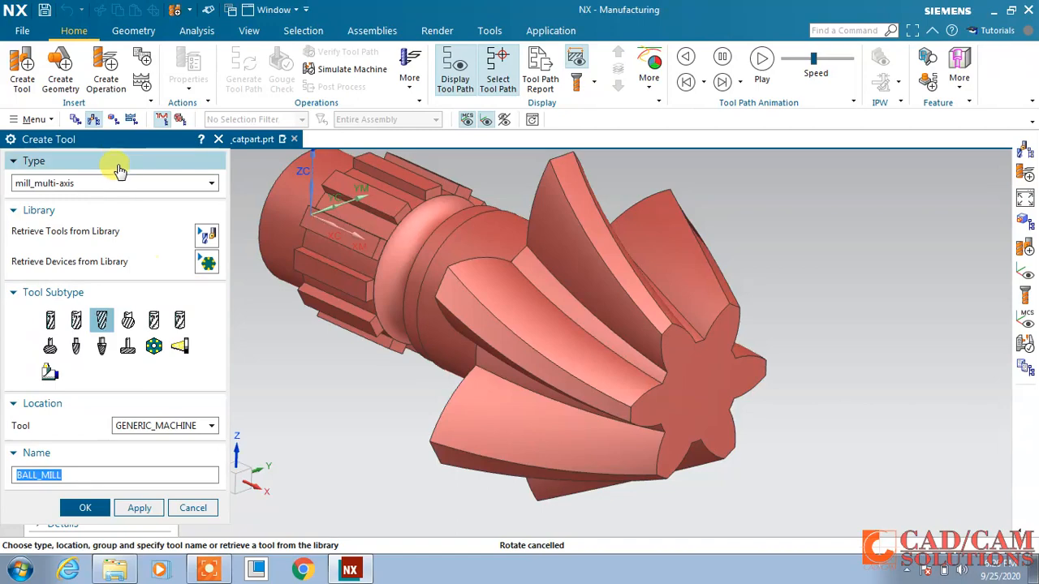
left_click_drag(117, 139, 249, 79)
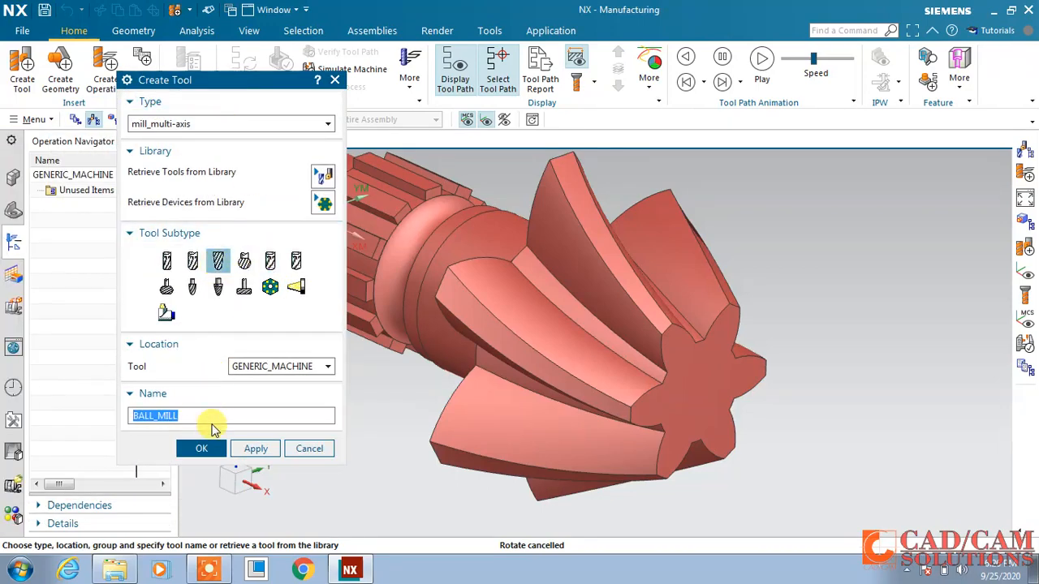
left_click(270, 370)
left_click(269, 369)
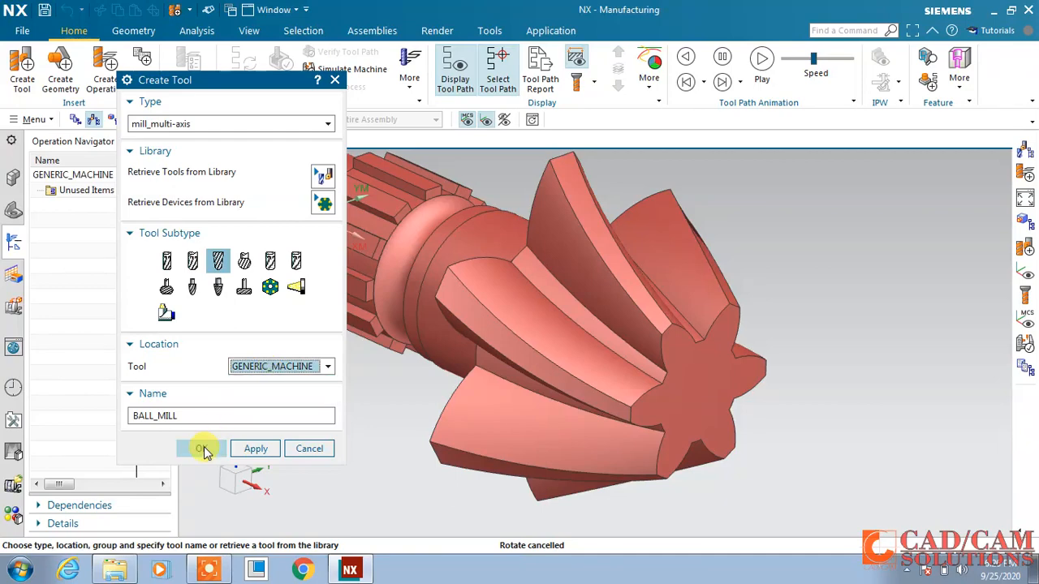
left_click(202, 449)
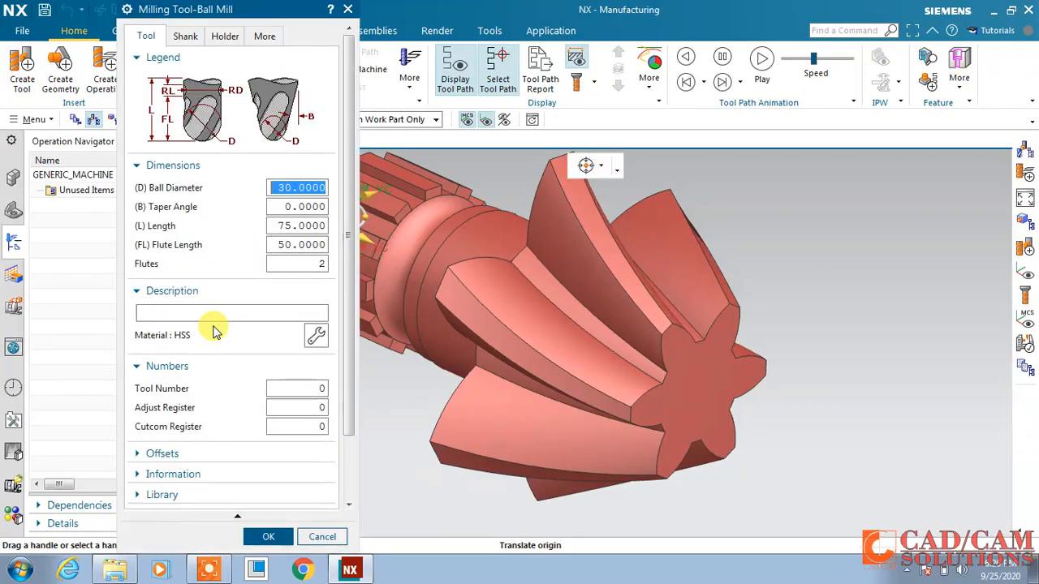
- Set the ball mill's ball diameter to 6 and accept the tool
scroll(557, 370, "down", 3)
scroll(413, 250, "up", 3)
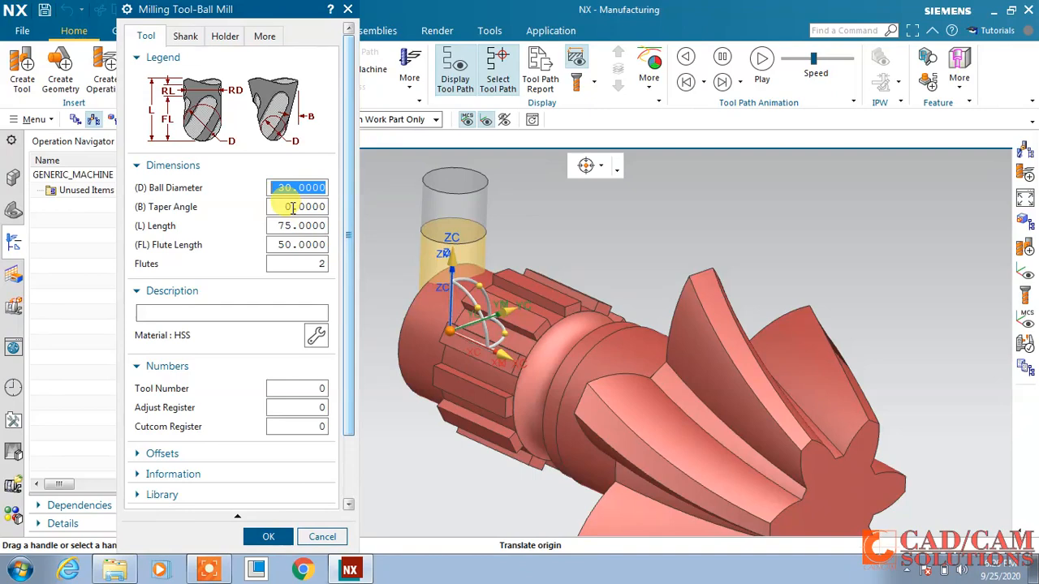
type("6")
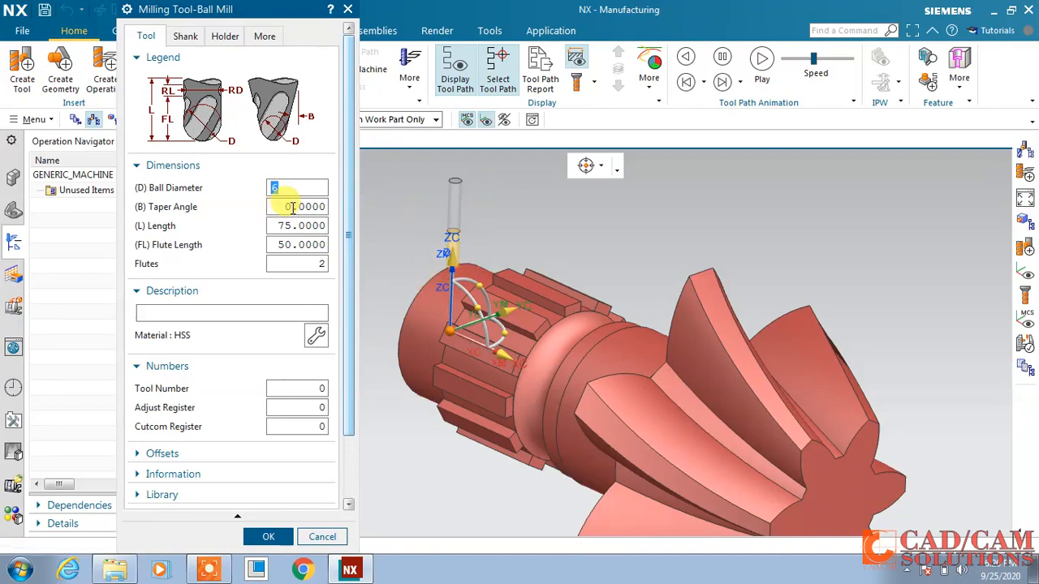
left_click(269, 537)
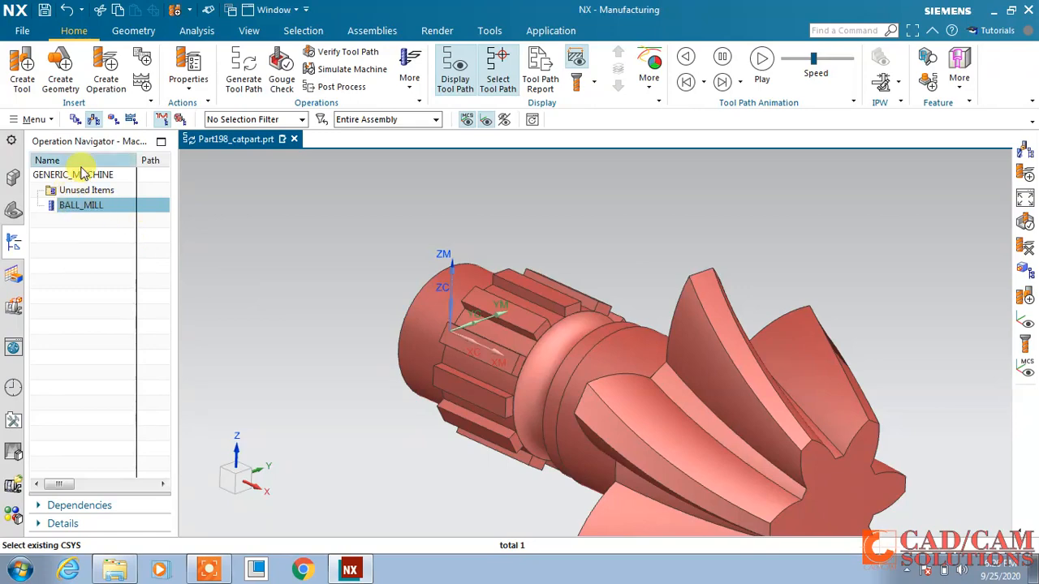
- Show the geometry view and specify the whole solid body as the part geometry of WORKPIECE
left_click(113, 119)
double_click(90, 220)
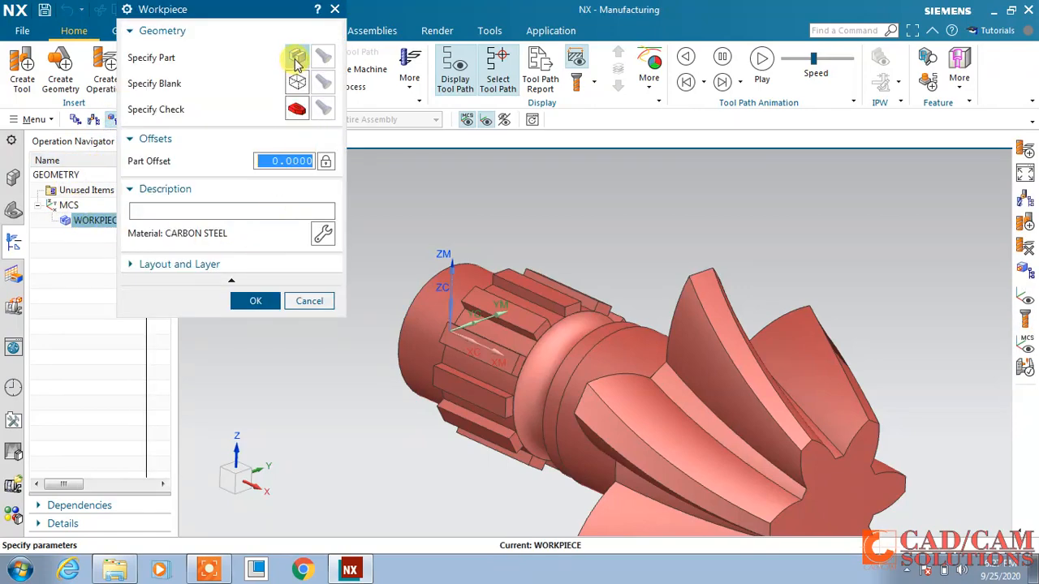
left_click(296, 61)
left_click(549, 335)
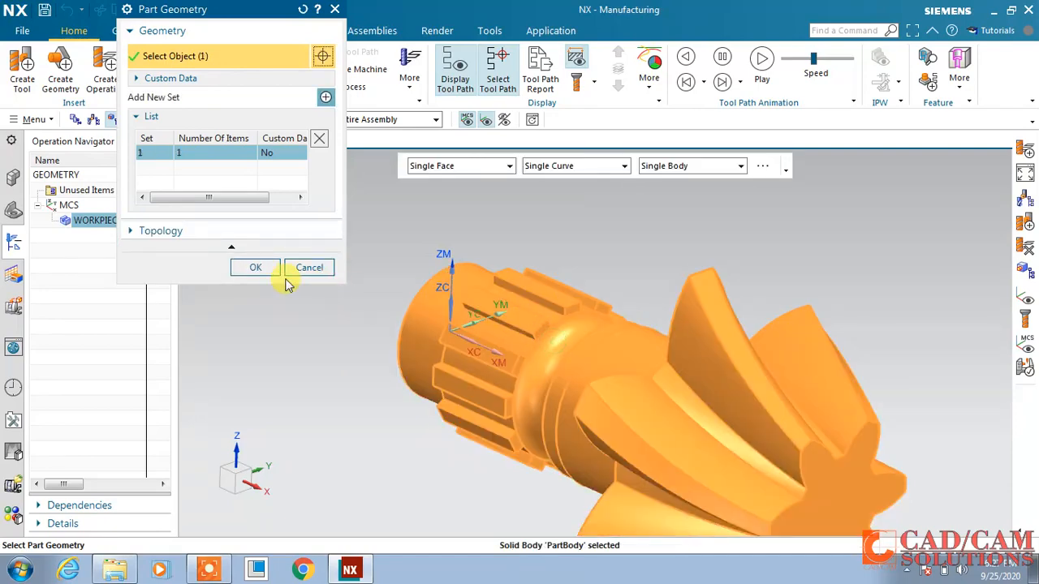
left_click(259, 267)
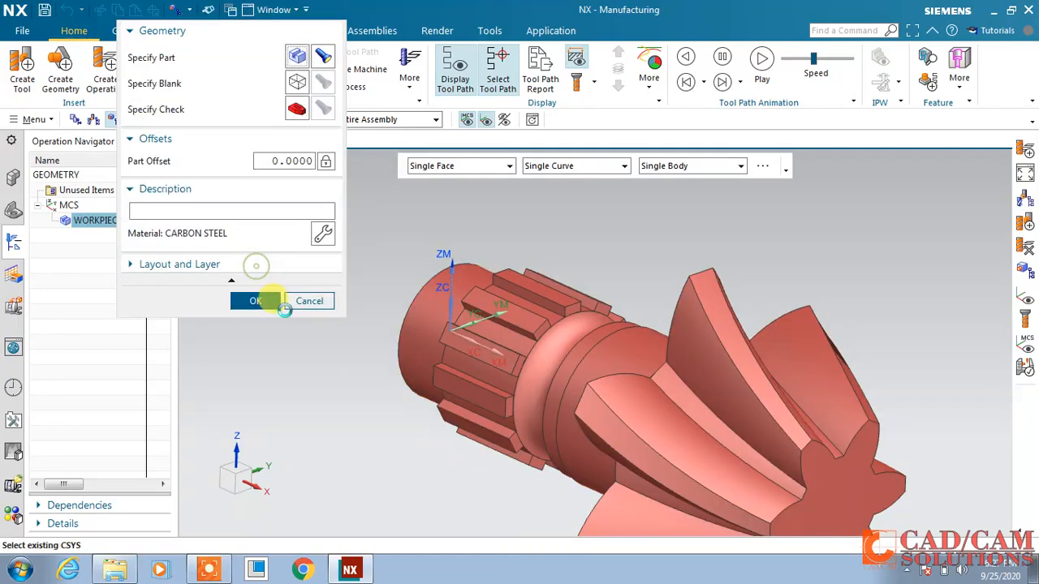
- Define the WORKPIECE blank as Offset from Part with an offset of 2
left_click(297, 83)
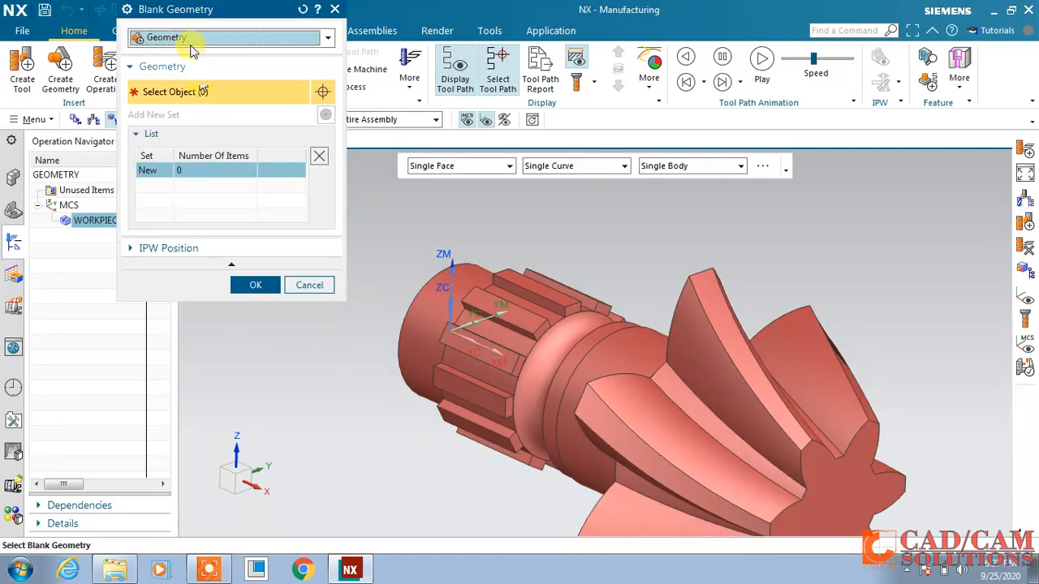
left_click(193, 37)
left_click(188, 71)
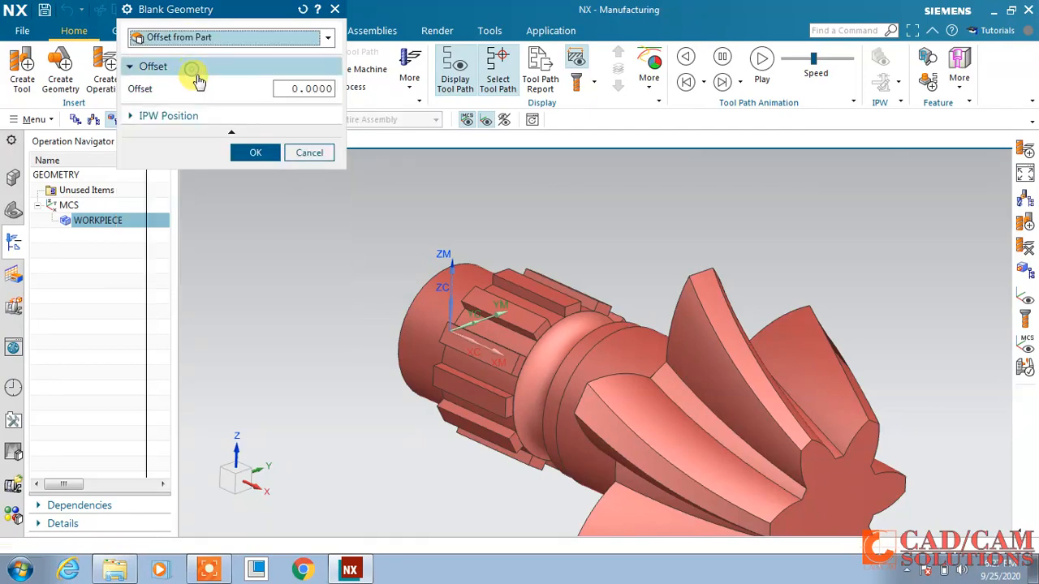
double_click(300, 88)
type("2")
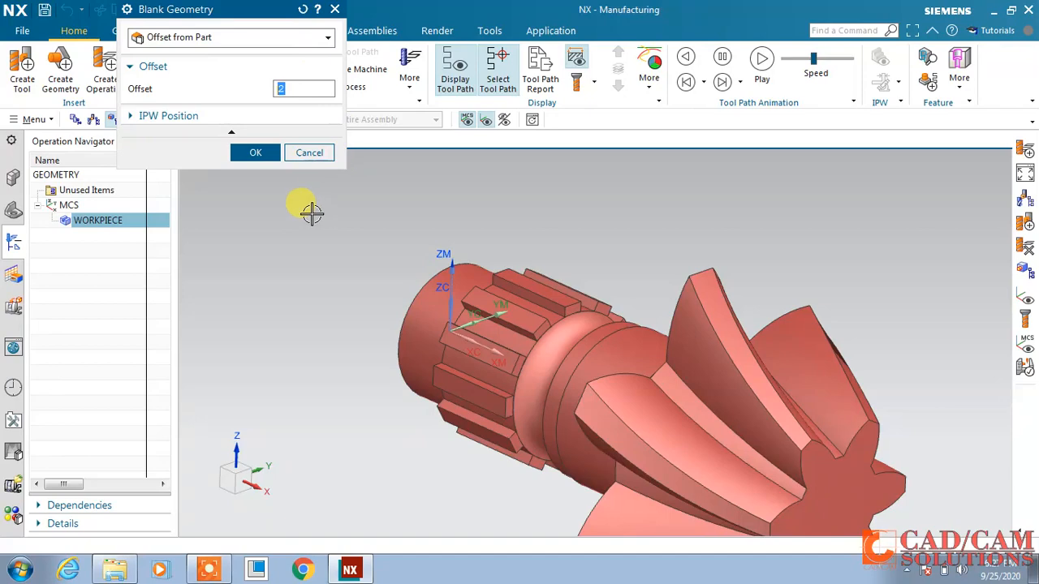
left_click(258, 156)
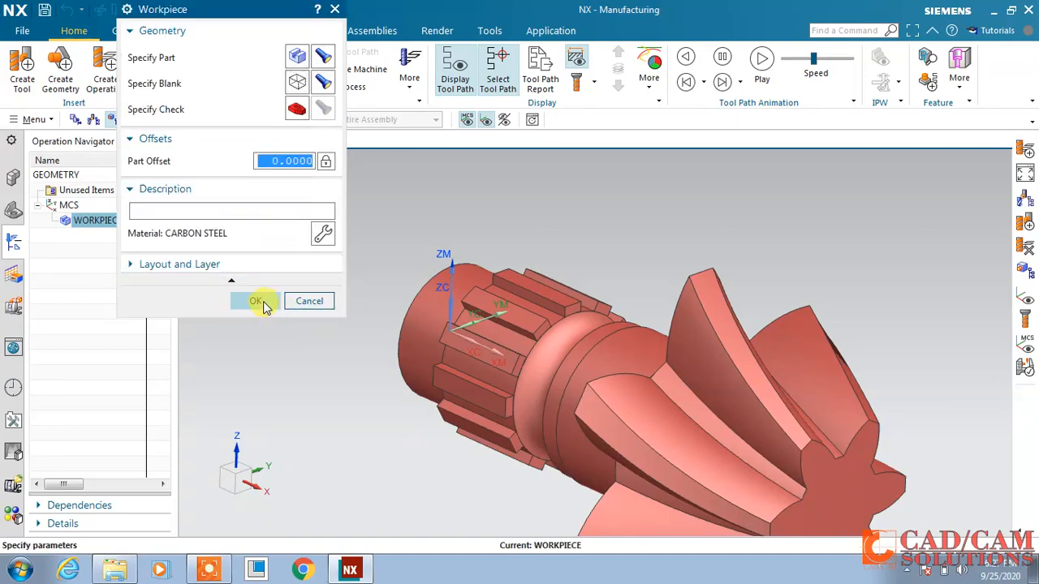
left_click(258, 301)
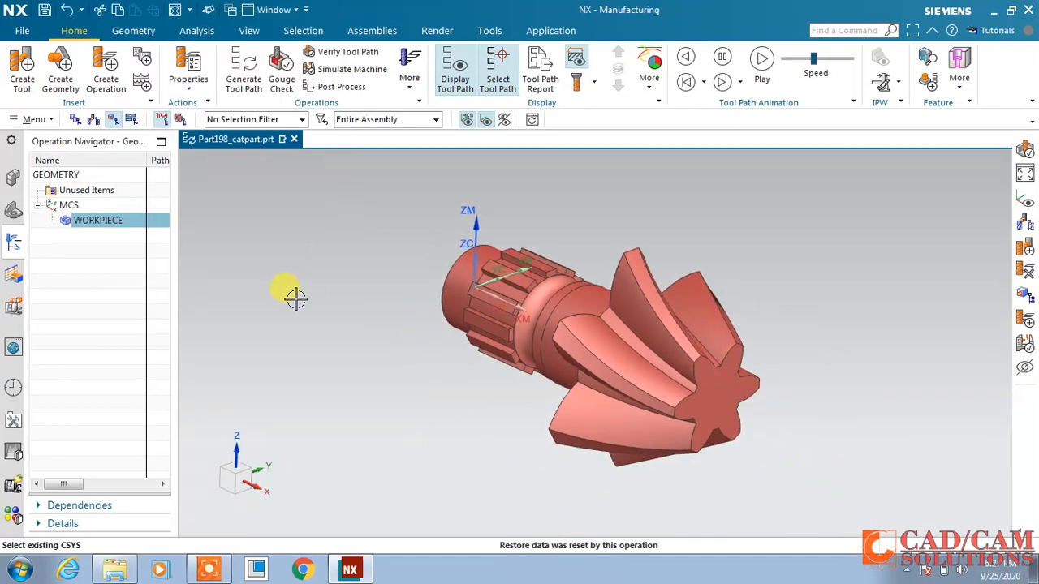
- Create a mill_multi-axis VARIABLE_CONTOUR operation using program PROGRAM, tool BALL_MILL, geometry WORKPIECE and method MILL_FINISH
left_click(105, 67)
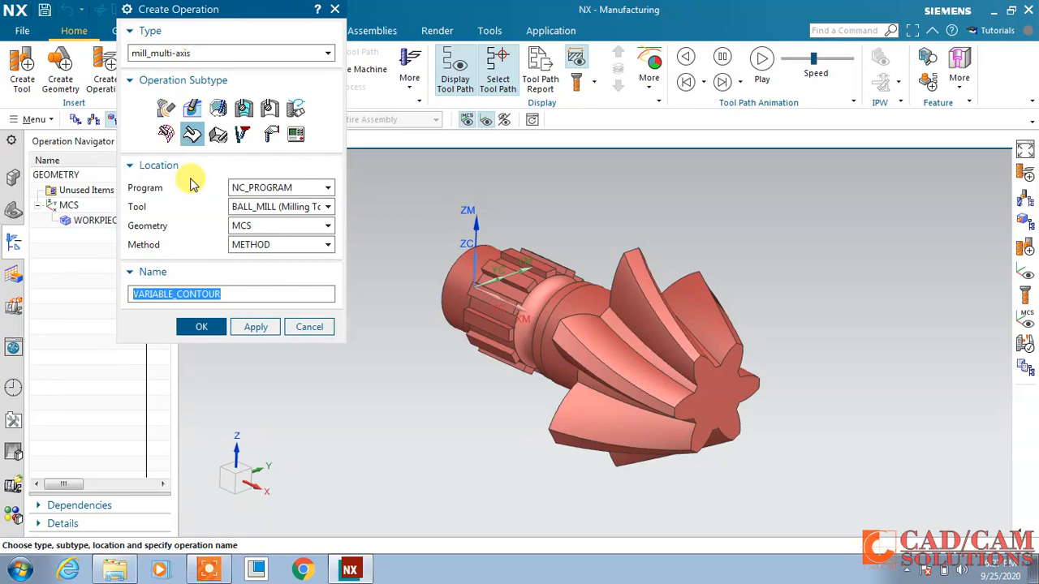
left_click(192, 135)
left_click(266, 197)
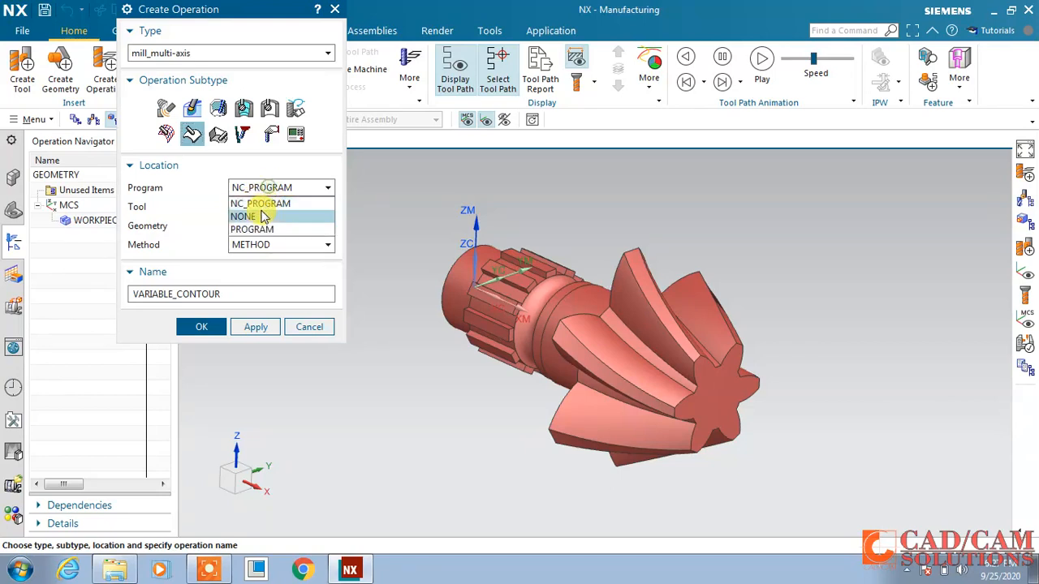
left_click(262, 230)
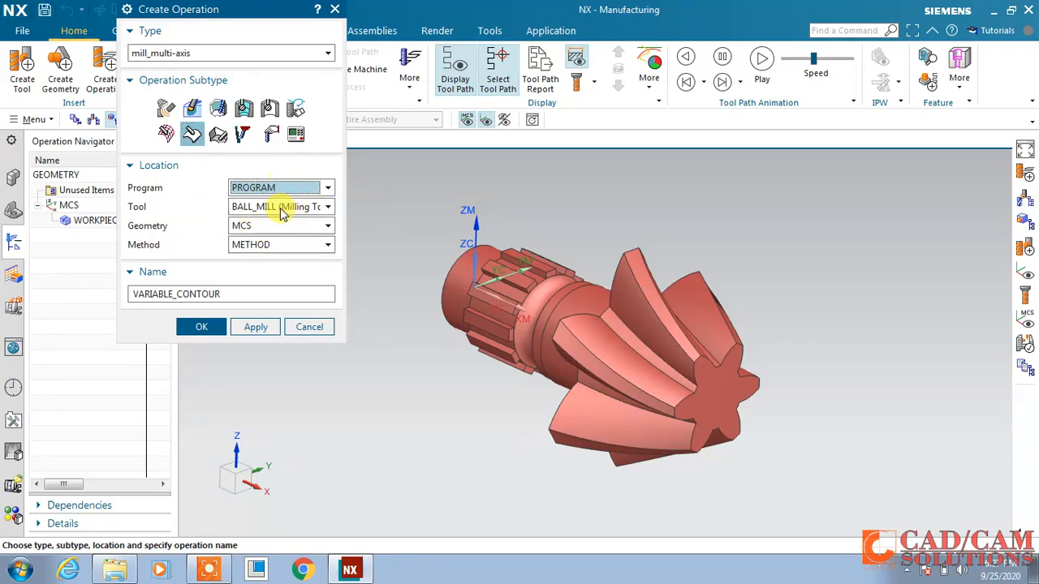
left_click(270, 227)
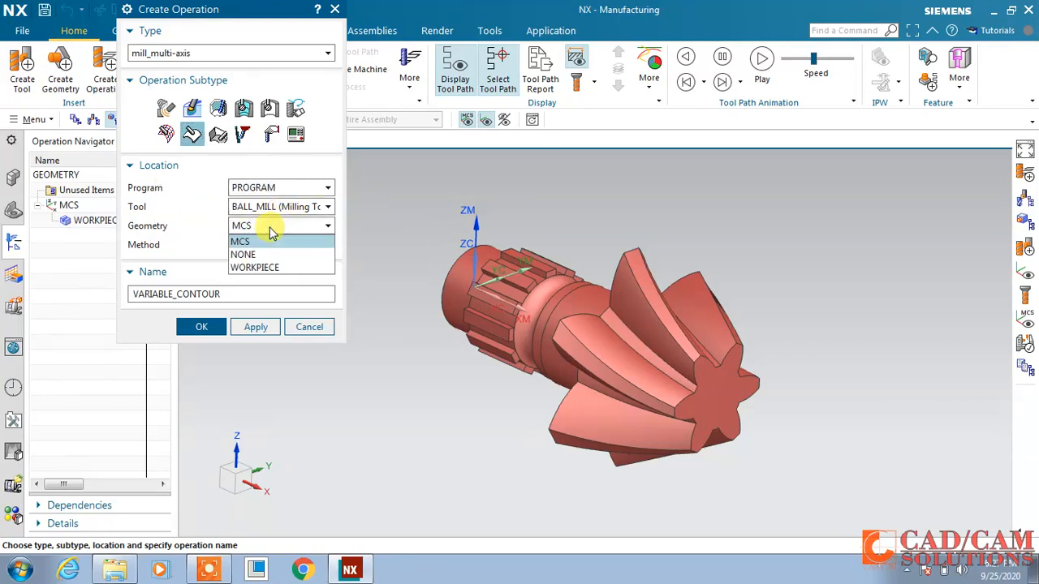
left_click(259, 269)
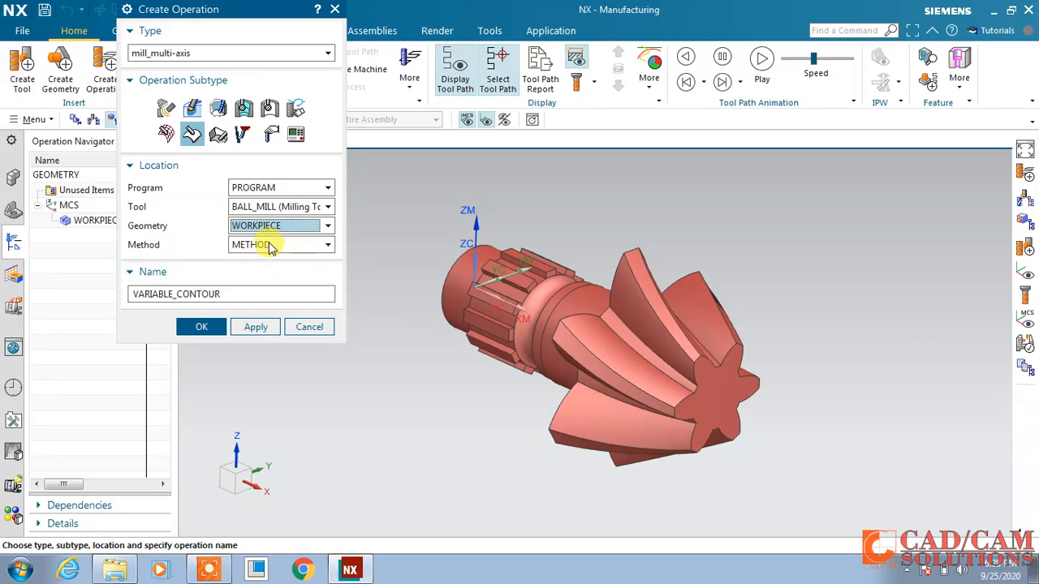
left_click(271, 246)
left_click(271, 266)
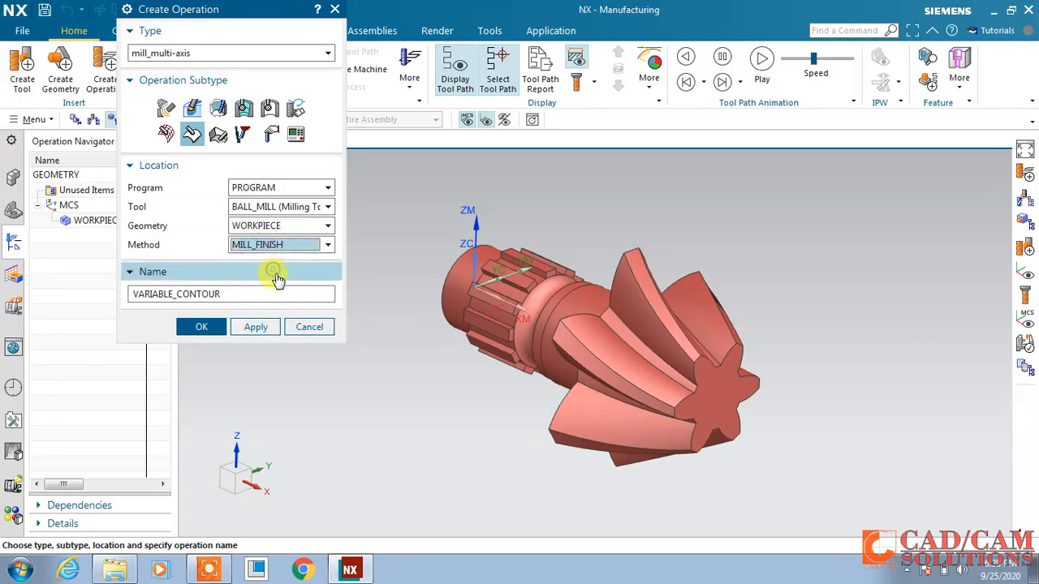
left_click(201, 329)
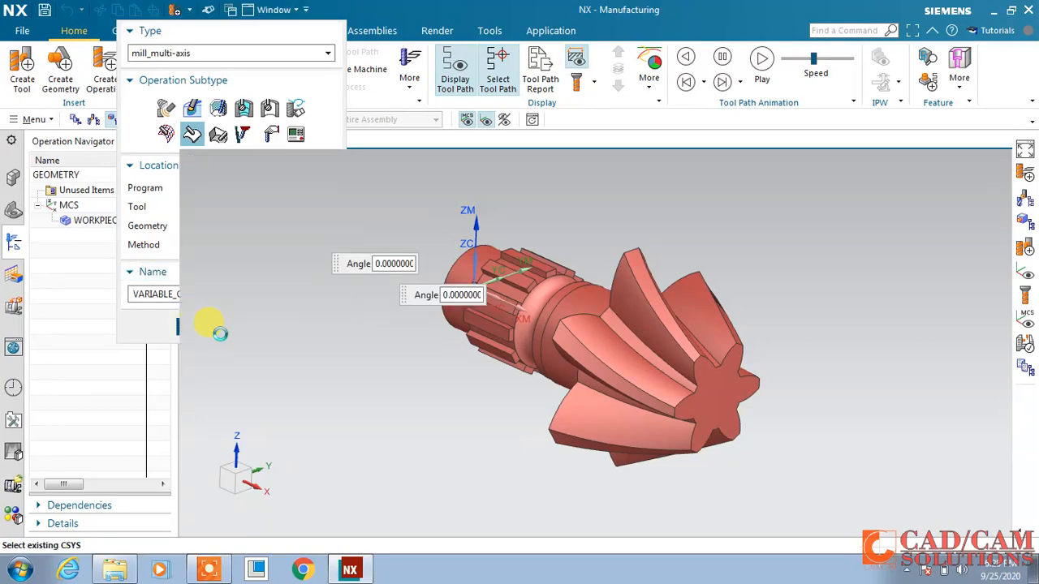
- Specify the three faces of the groove between two adjacent blades as the operation's cut area
left_click_drag(296, 11, 240, 36)
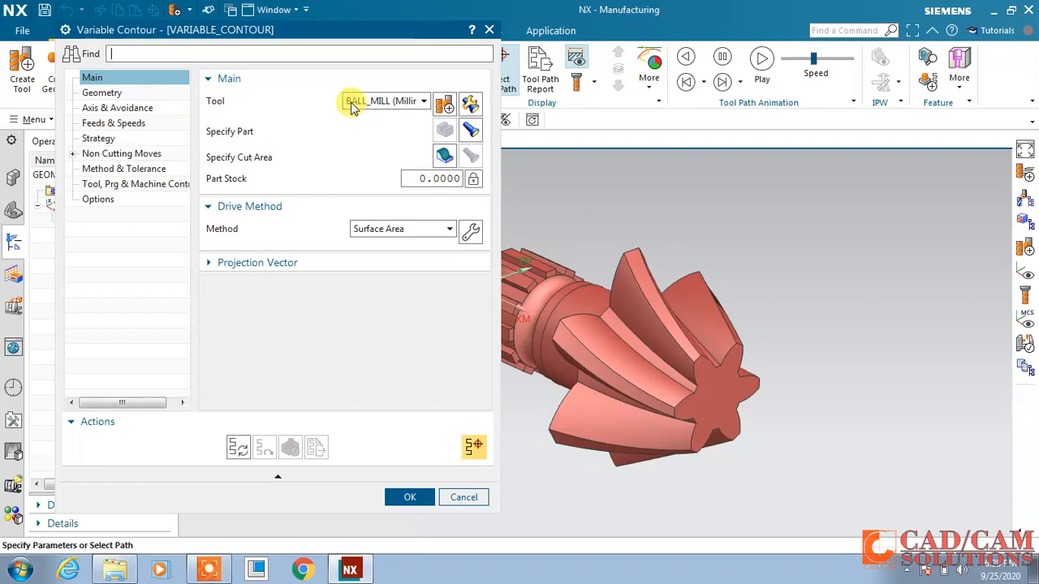
left_click(444, 156)
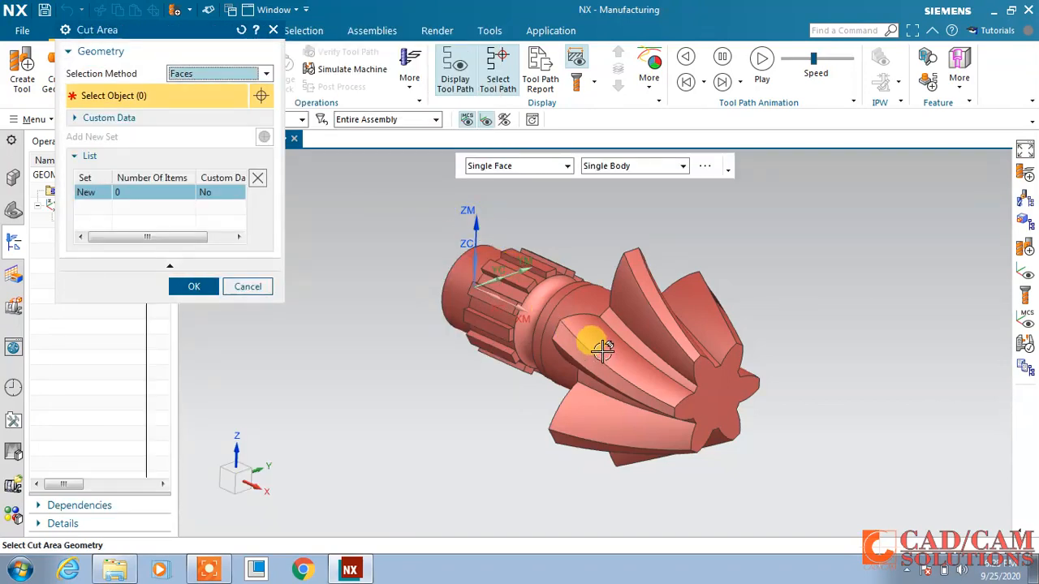
left_click(600, 348)
left_click(631, 340)
left_click(613, 294)
left_click(203, 269)
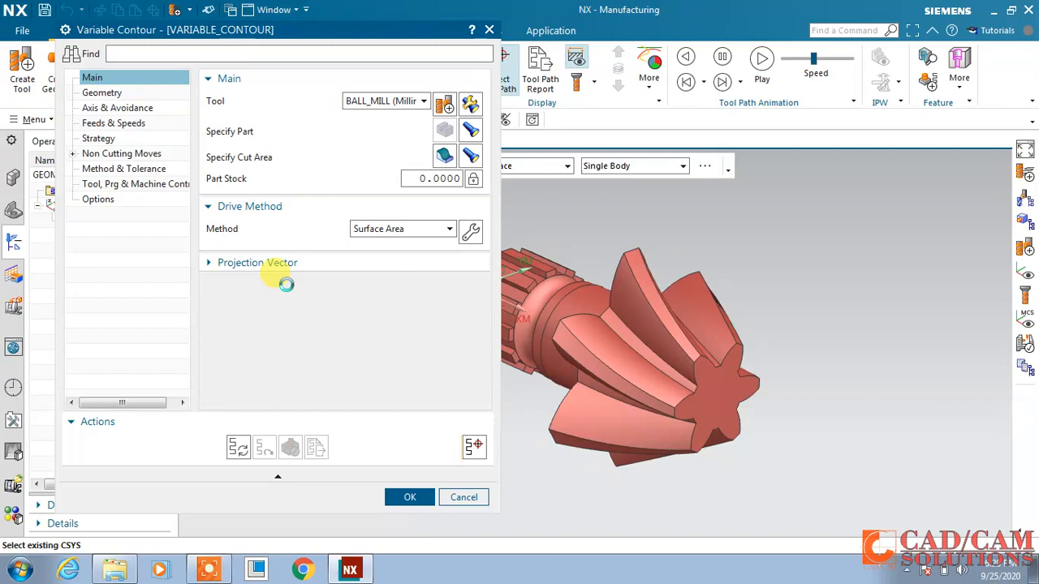
- Specify the groove faces between the same two blades as drive geometry for the Surface Area drive method
left_click(471, 230)
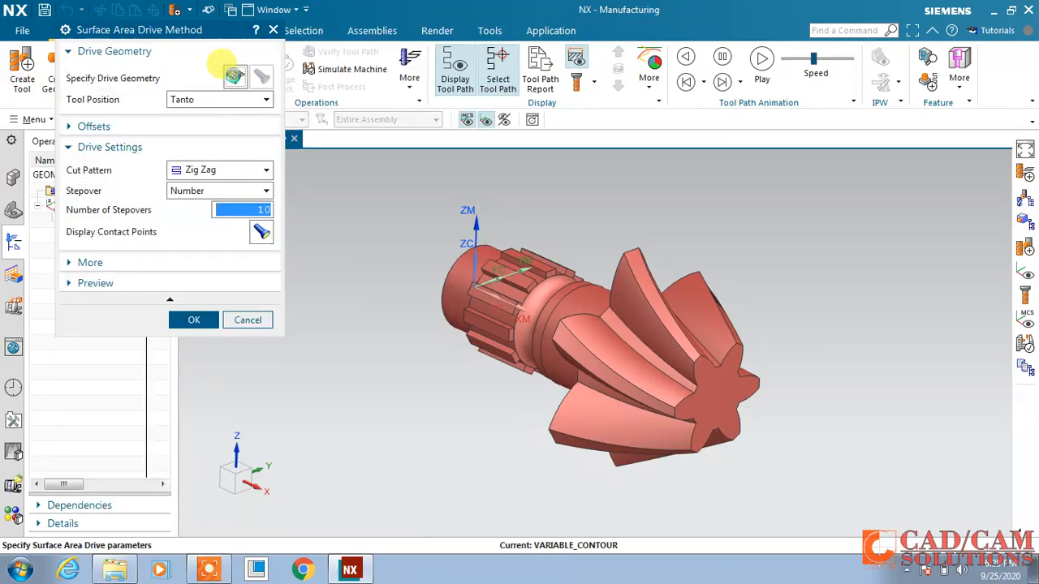
left_click(234, 77)
left_click(609, 349)
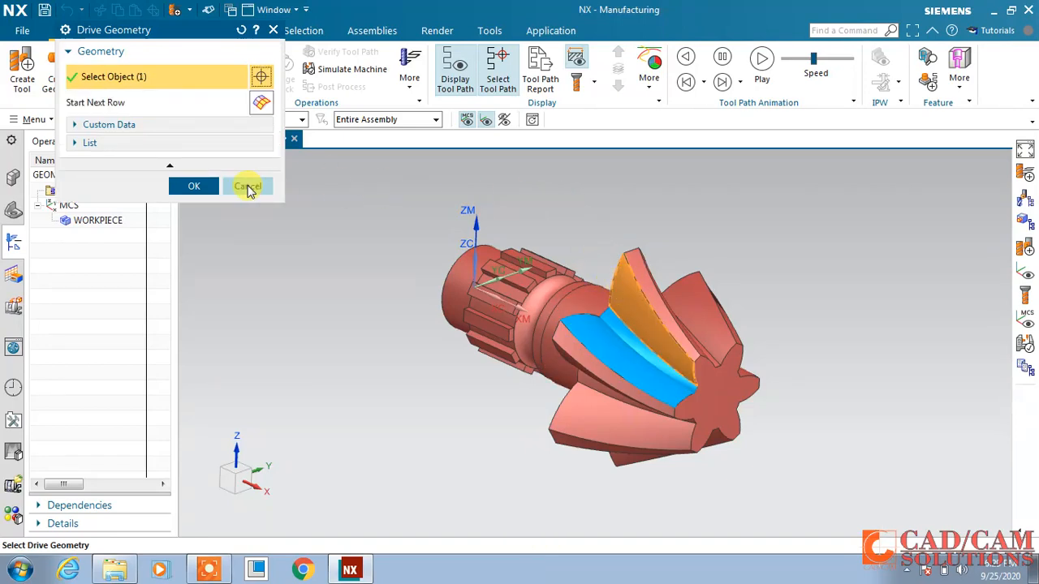
left_click(192, 187)
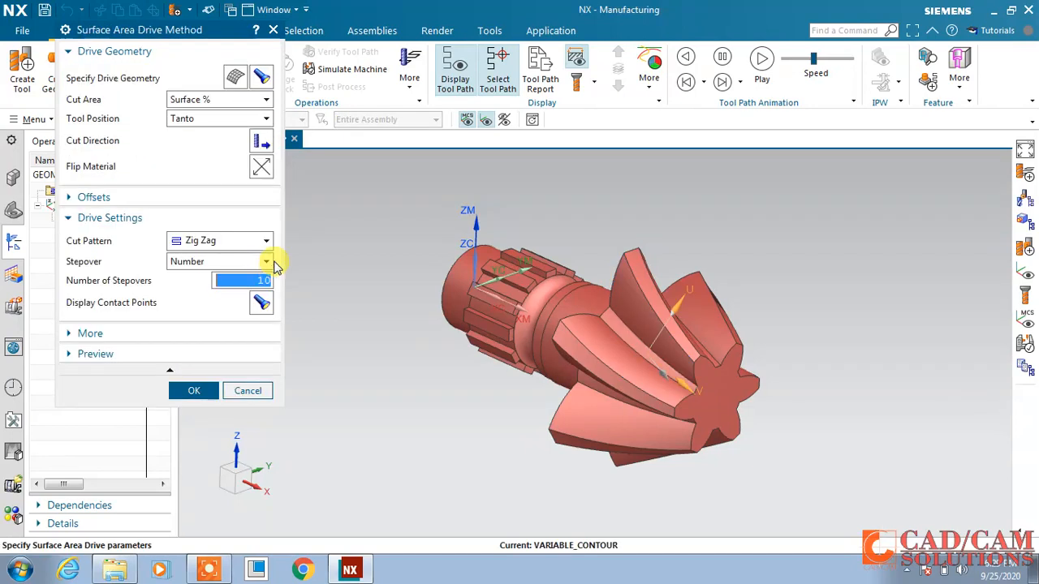
- Flip the drive surface's material side and set the cut direction lengthwise along the groove, then accept the drive settings
left_click(260, 166)
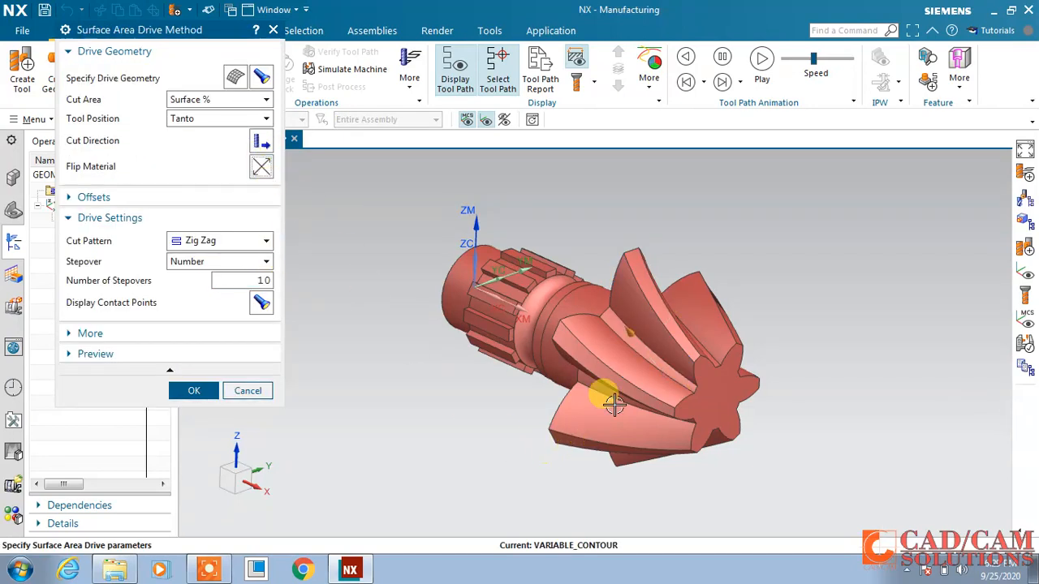
left_click(260, 145)
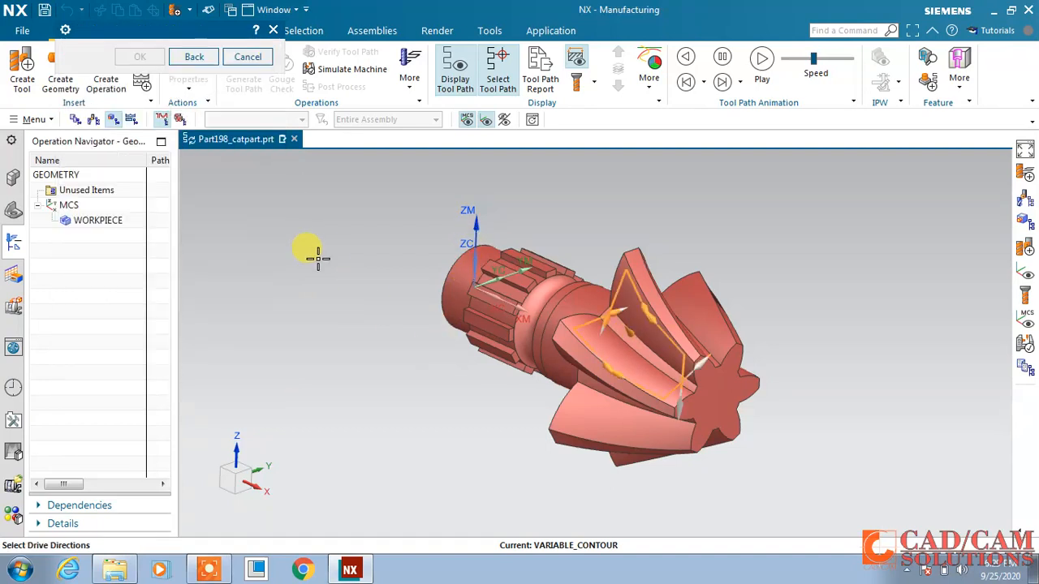
left_click(603, 364)
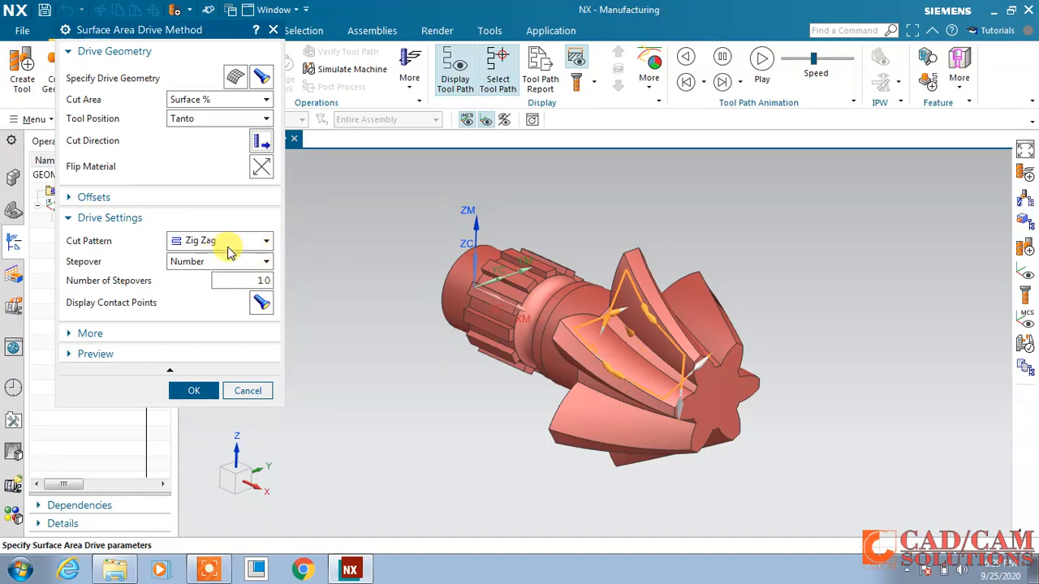
left_click(195, 391)
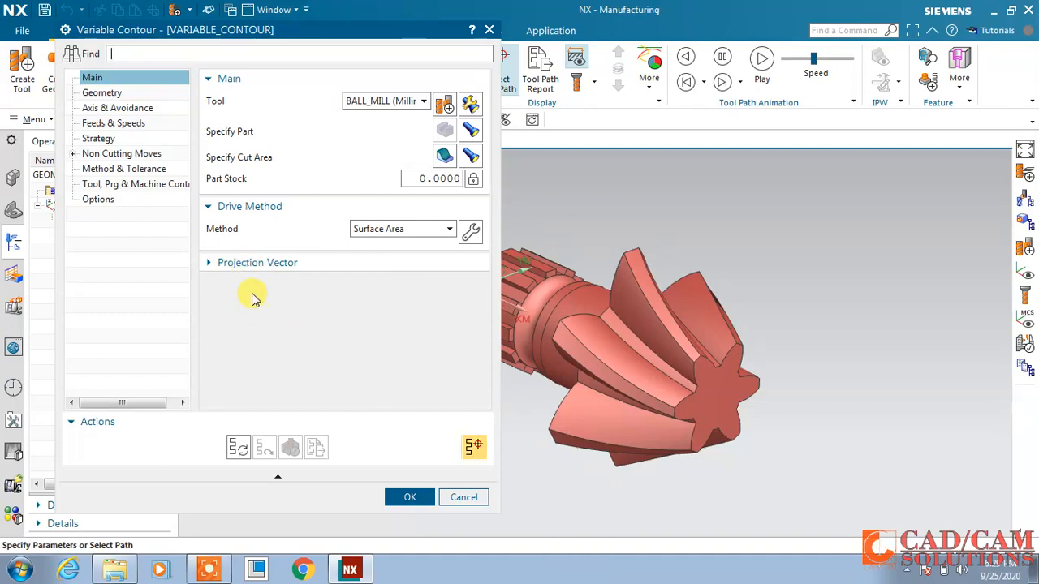
- Set the projection vector to Toward Line along the X-axis and display the projection vectors on the groove
left_click(217, 265)
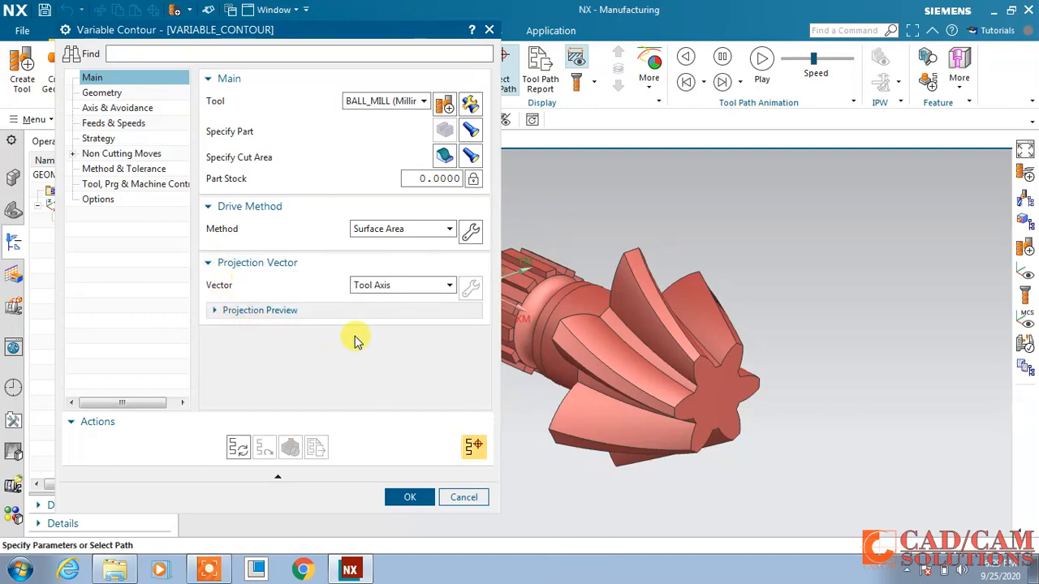
left_click(397, 285)
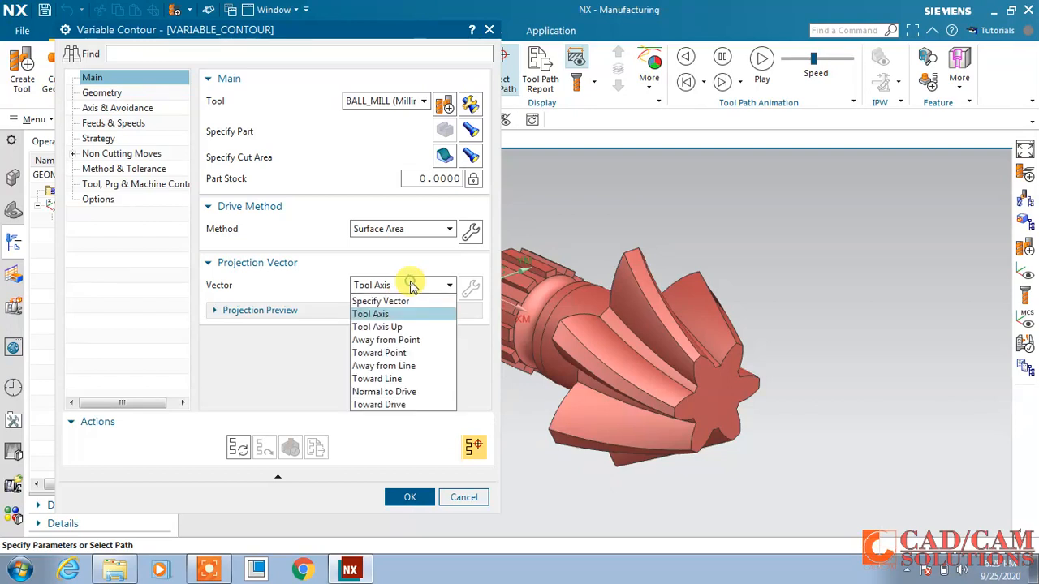
left_click(400, 379)
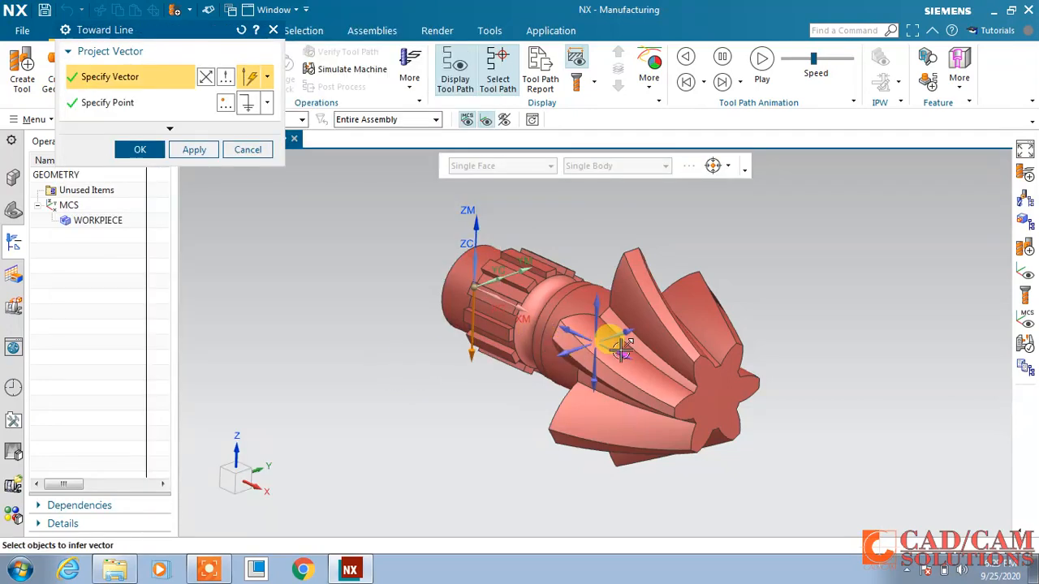
left_click(620, 350)
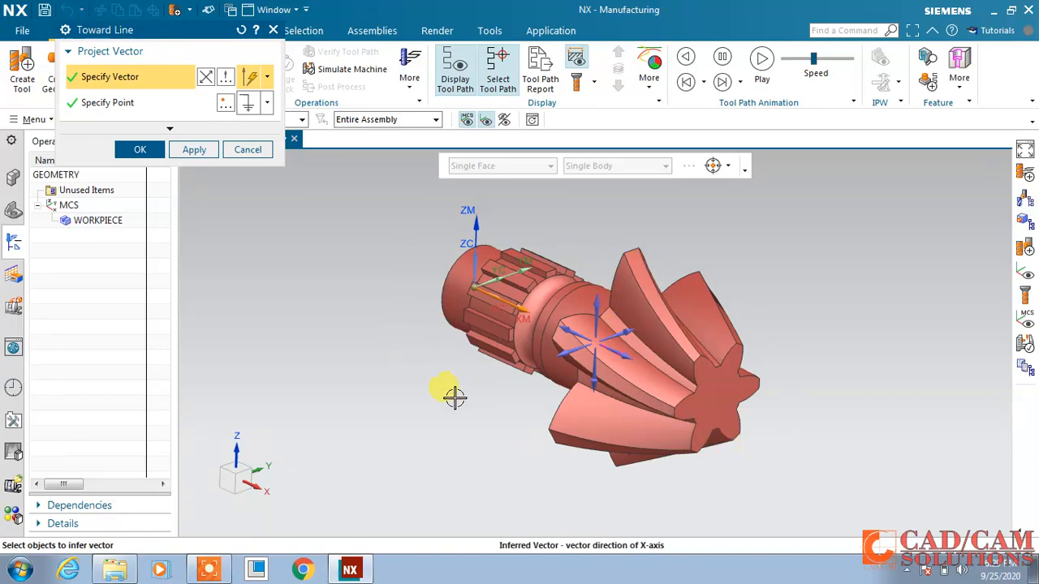
left_click(143, 151)
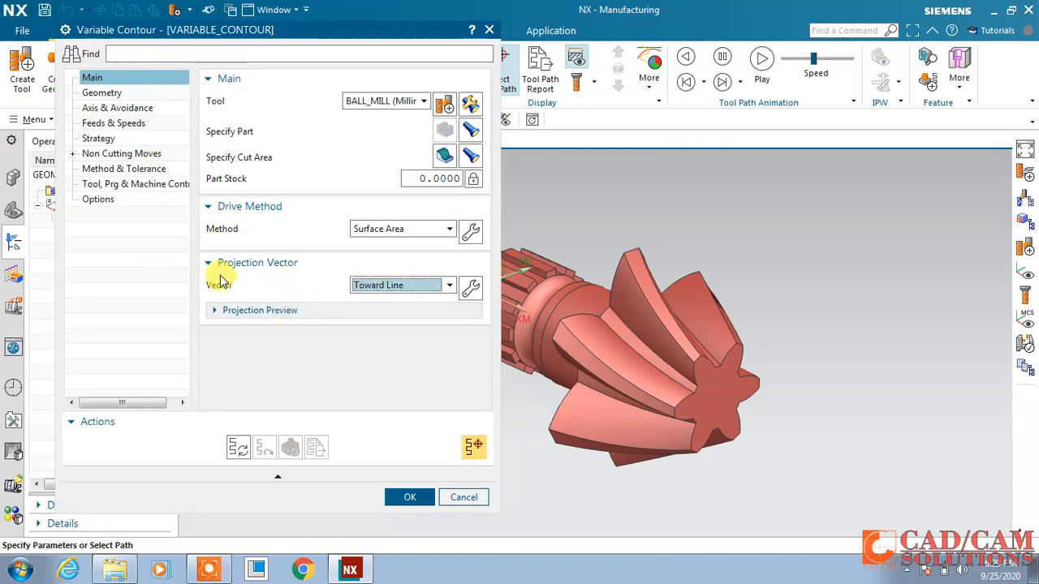
left_click(250, 313)
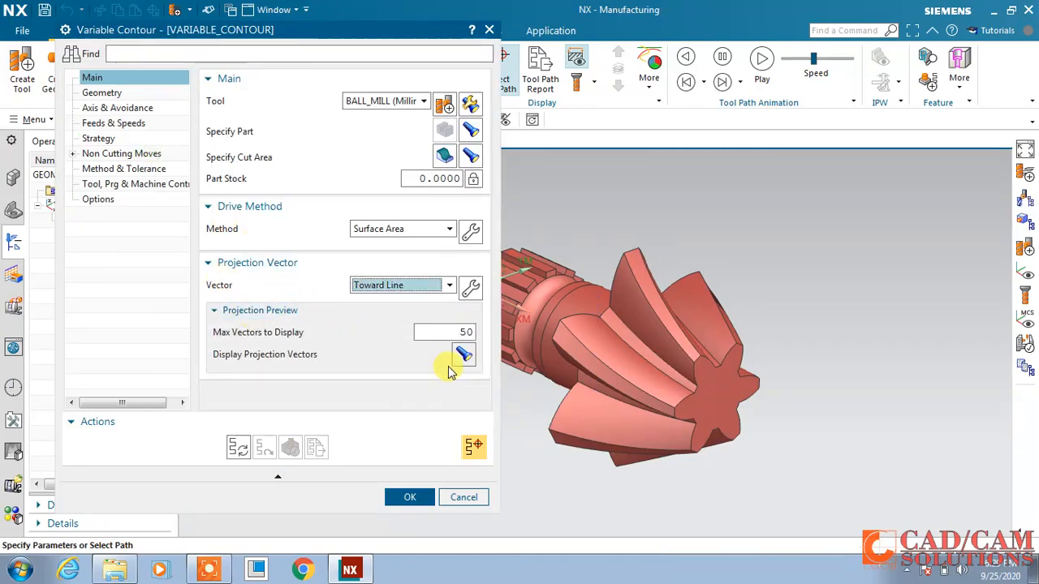
left_click(463, 354)
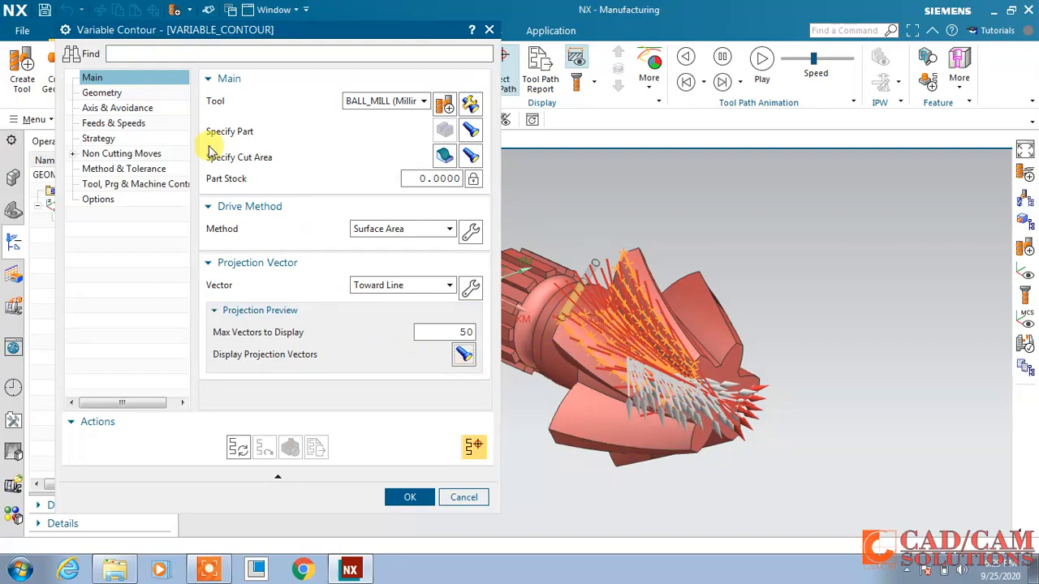
- Set the tool axis to 4-Axis Normal to Drive with the X-axis as the rotation axis
left_click(102, 92)
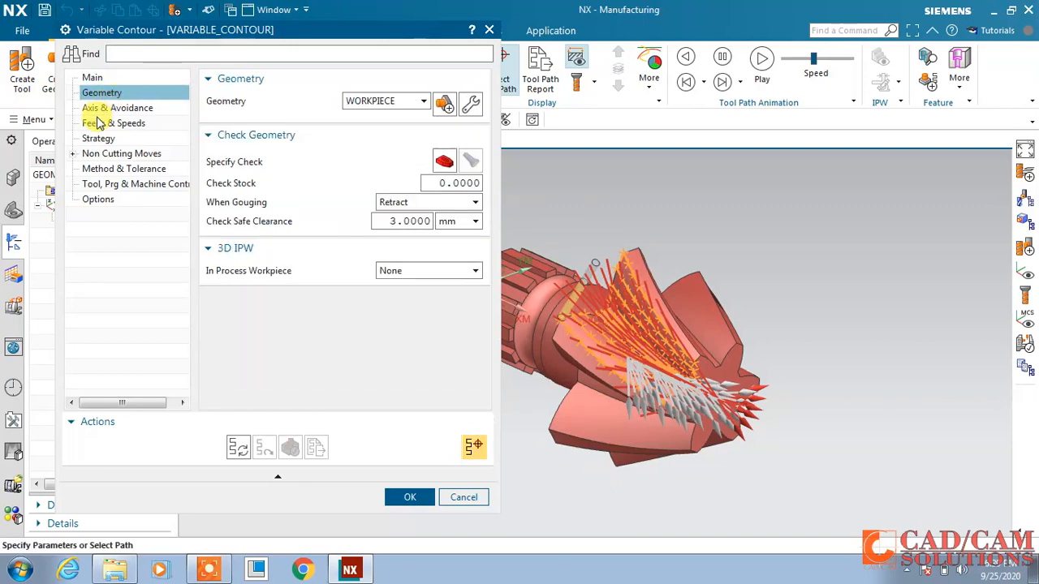
left_click(120, 108)
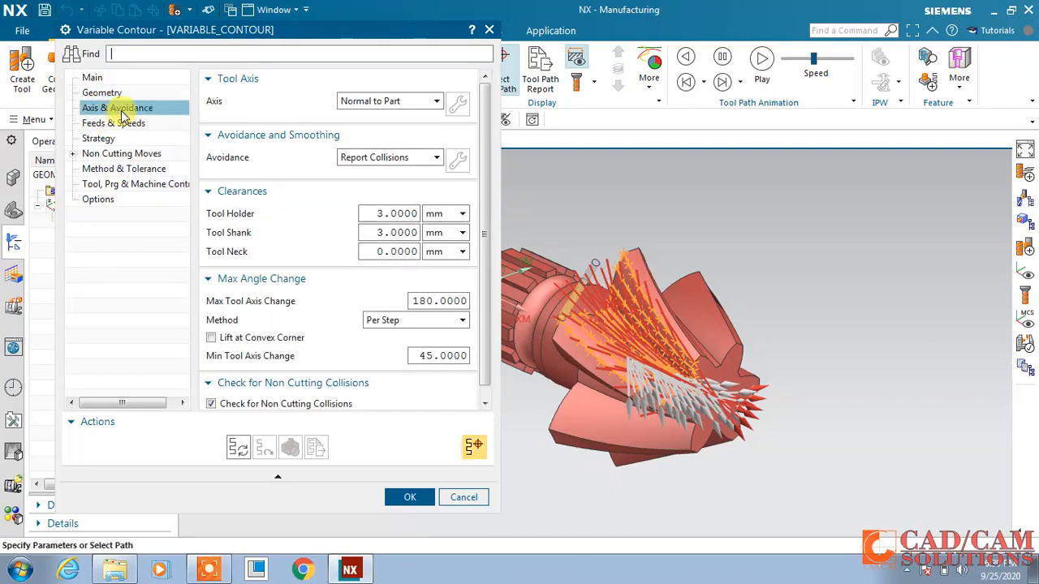
left_click(365, 105)
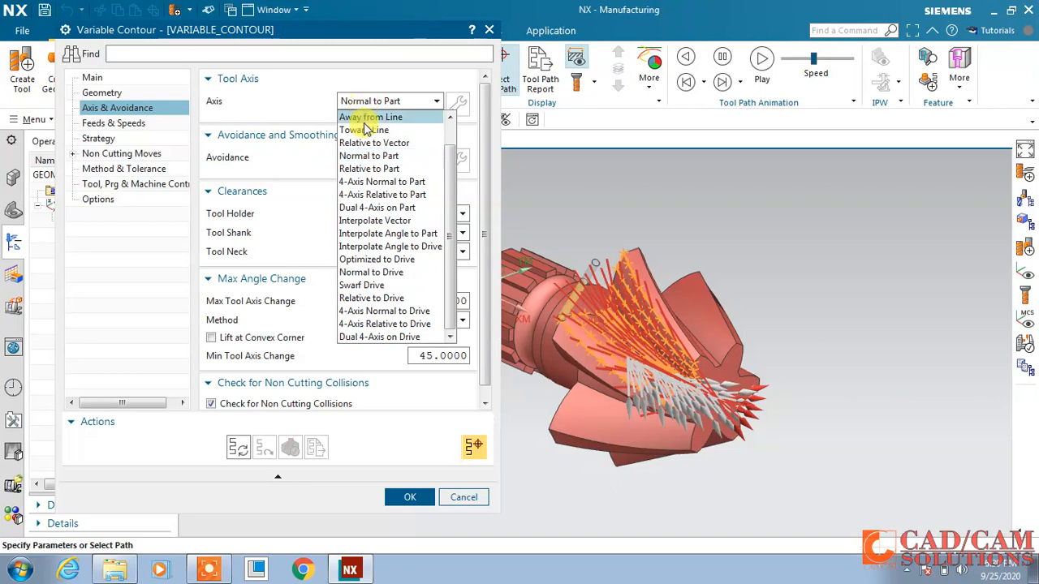
left_click(369, 311)
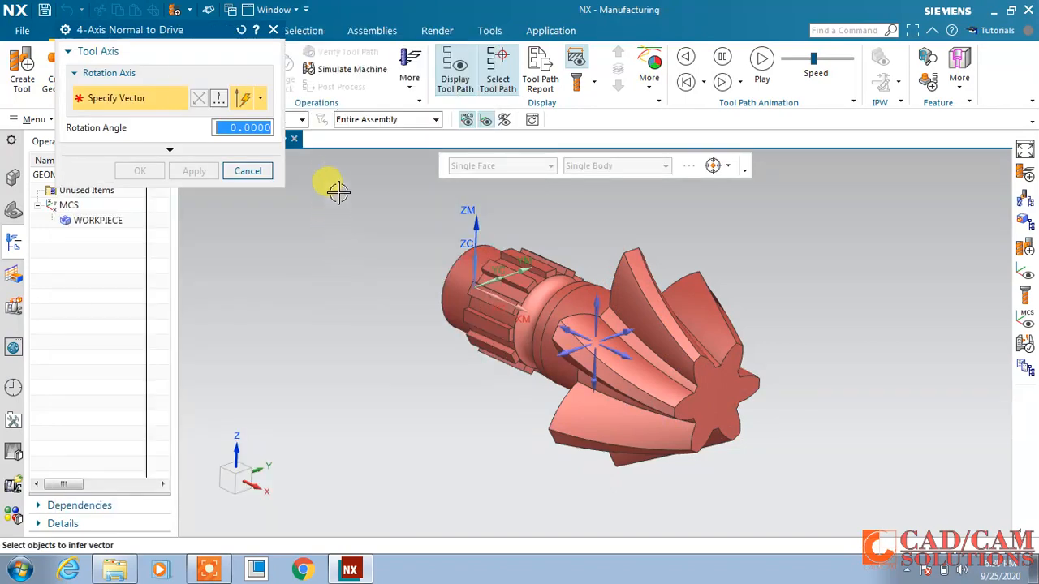
left_click(615, 352)
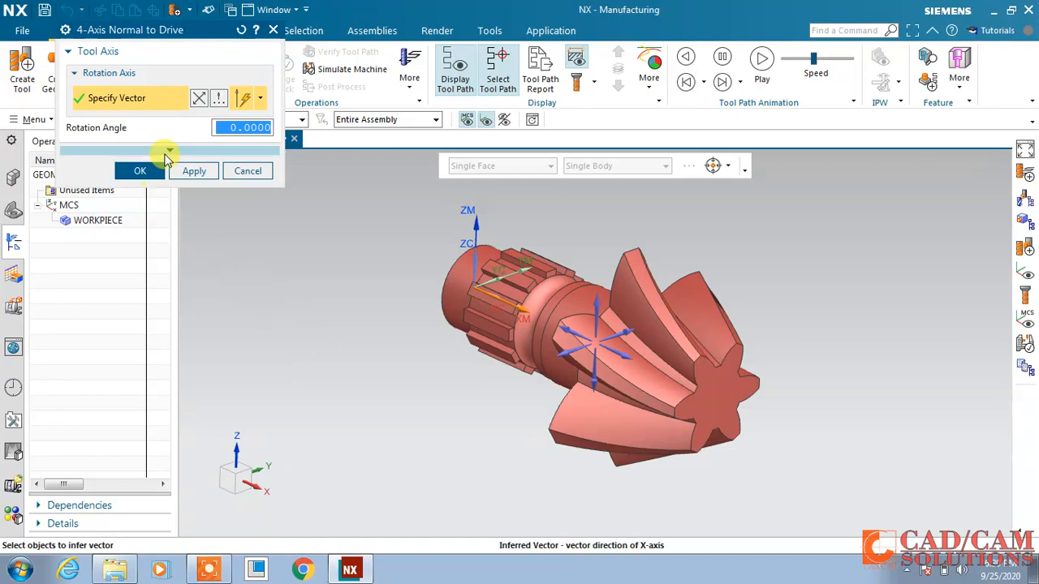
left_click(140, 171)
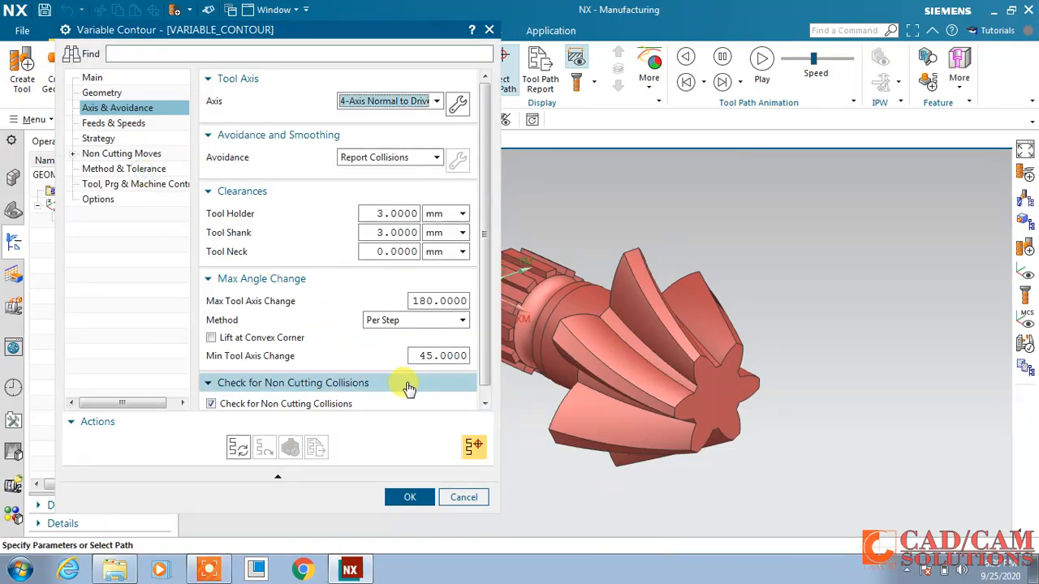
- Review the operation's feeds and speeds and the Multi-Depth Cut step method options, choosing Increment
left_click(126, 122)
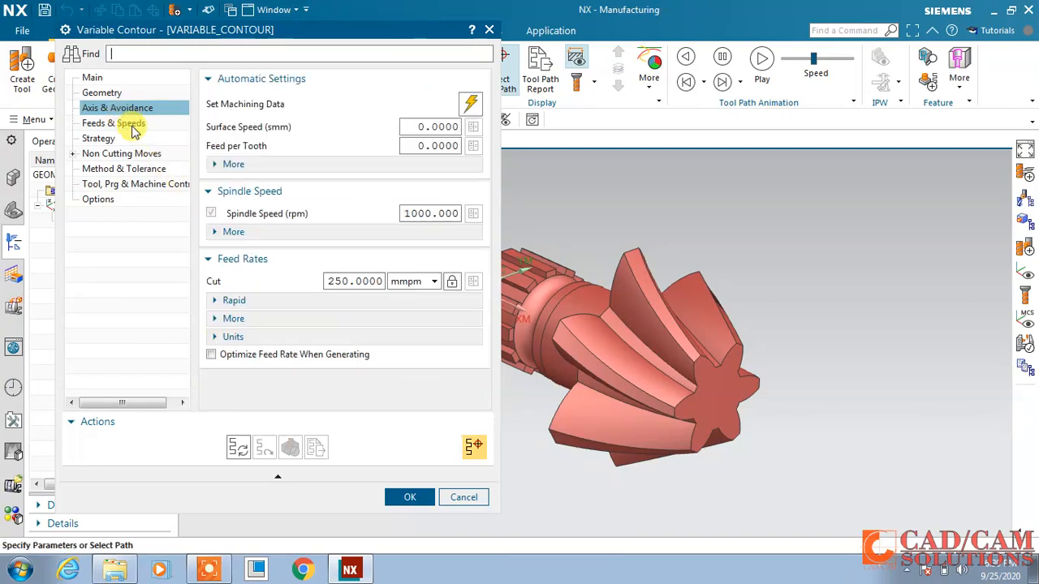
left_click(93, 139)
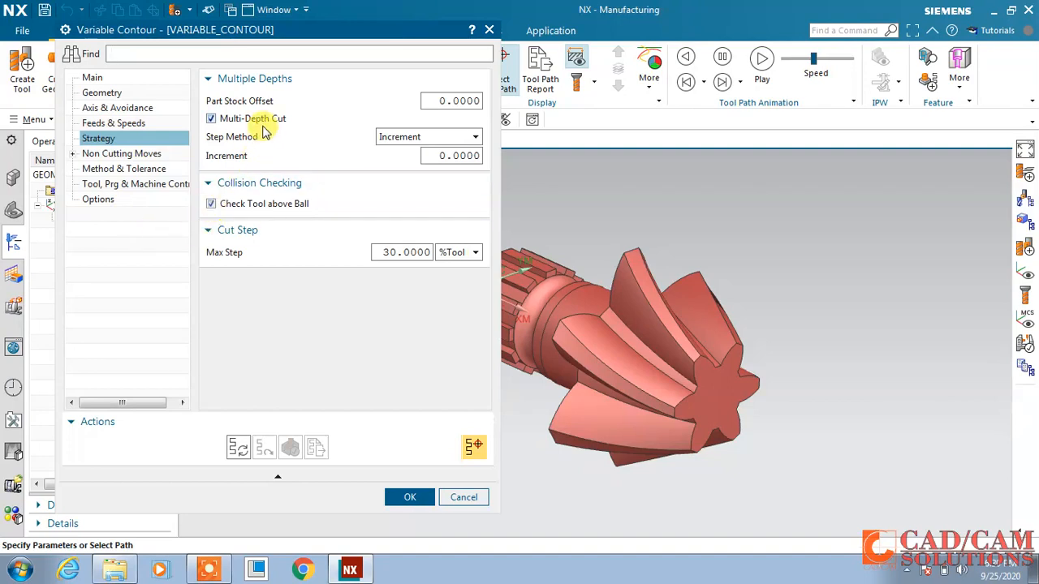
left_click(395, 138)
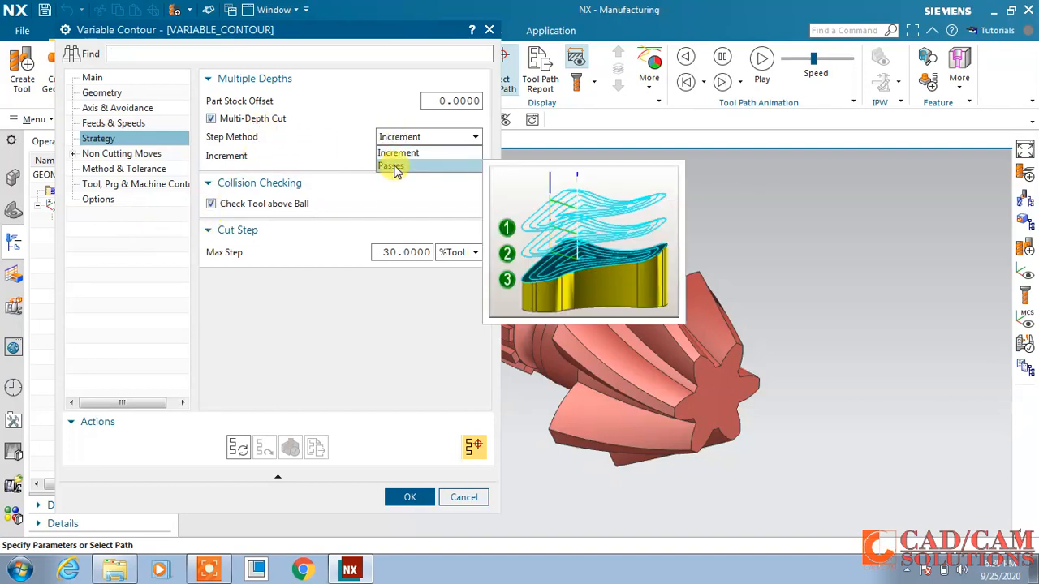
left_click(398, 153)
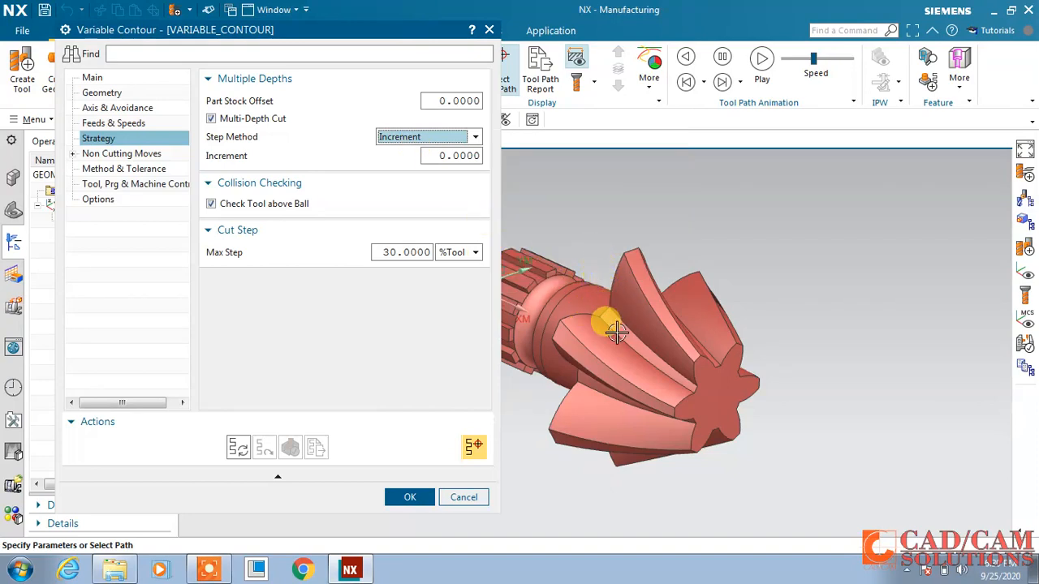
mouse_move(411, 142)
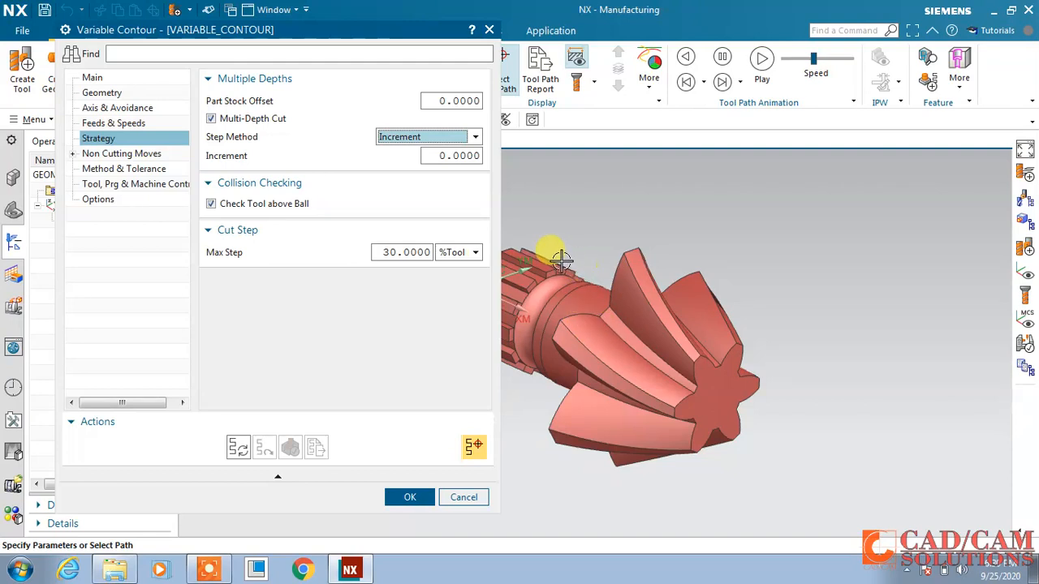
- Define a Cylinder common clearance of radius 120 along the X-axis, centred on the collar's circular edge behind the blades, and generate the tool path
left_click(144, 154)
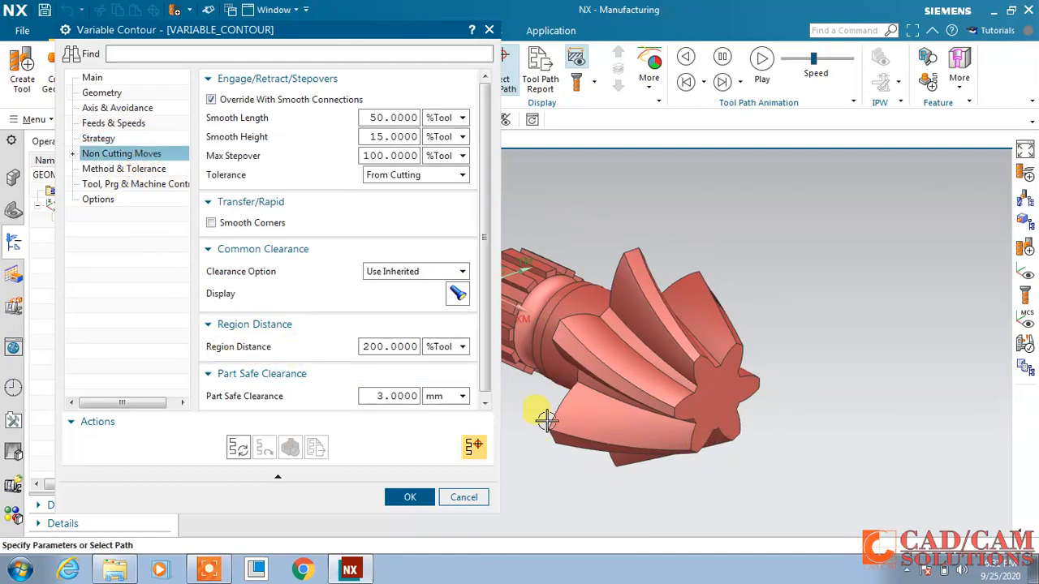
left_click(388, 277)
left_click(382, 365)
left_click(248, 294)
left_click(586, 285)
left_click(287, 321)
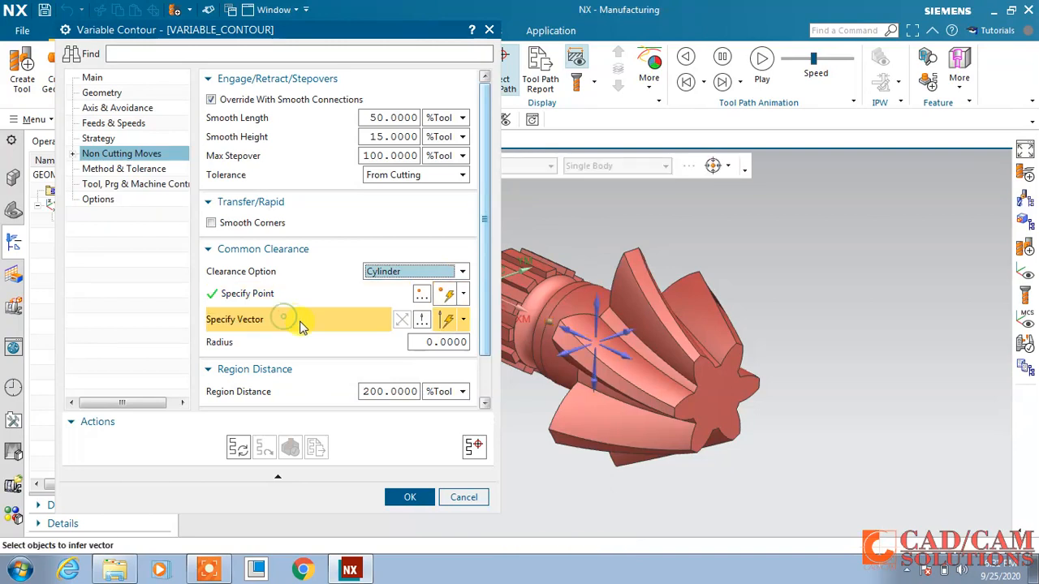
left_click(623, 355)
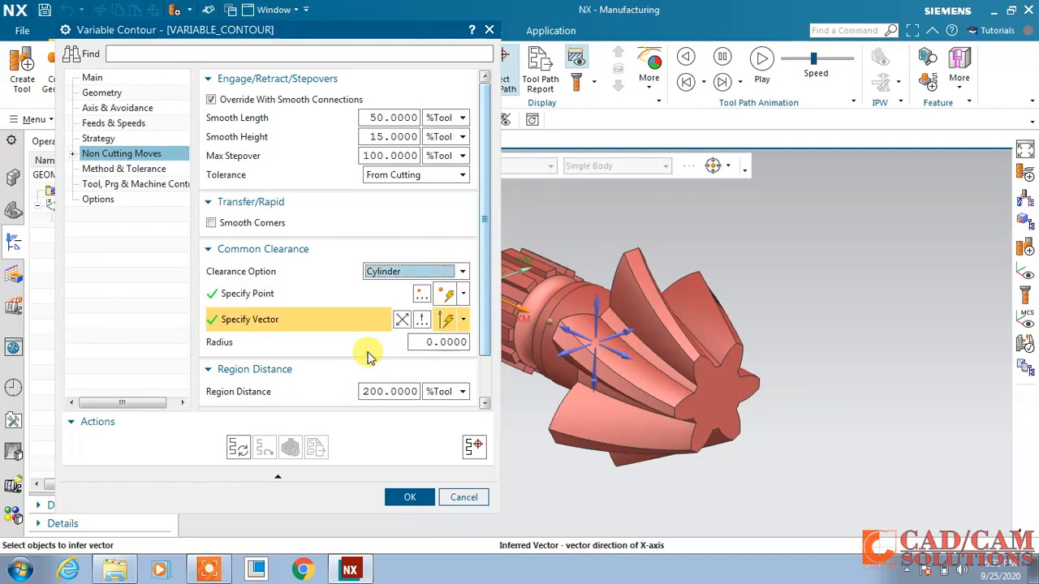
left_click(451, 347)
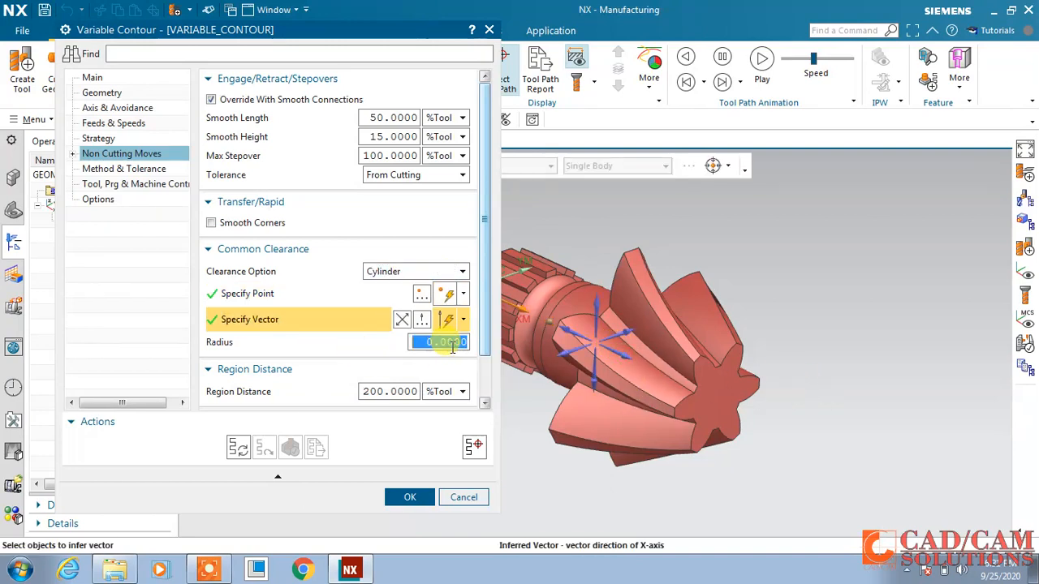
type("120")
key("Return")
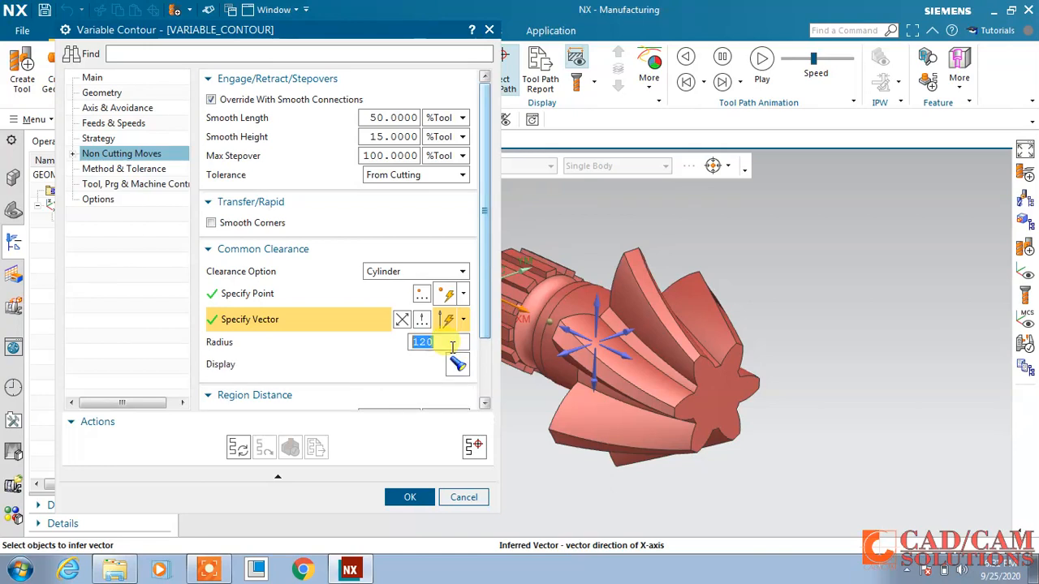
left_click(240, 447)
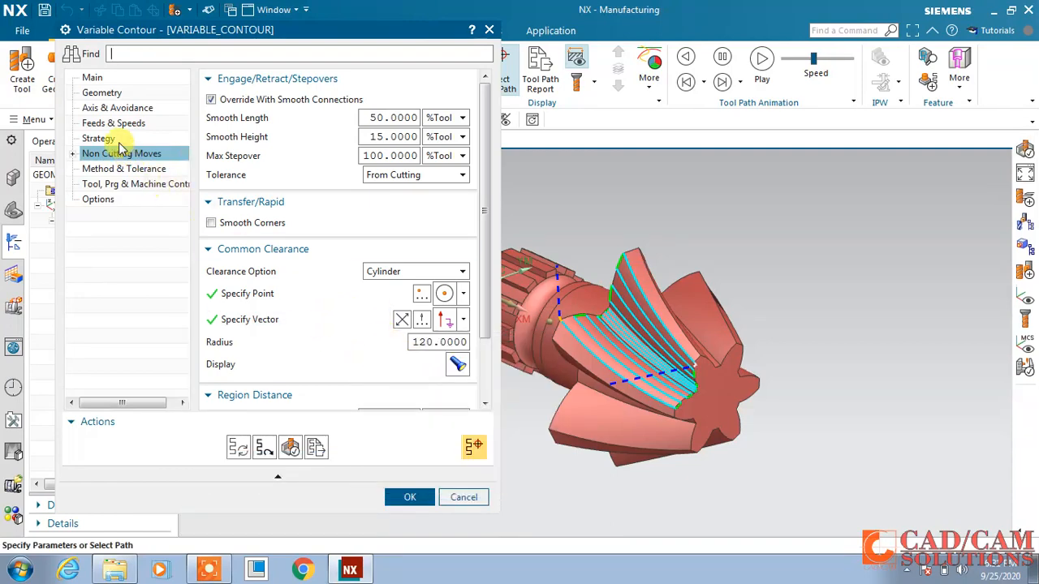
- Set a part stock offset of 2 with the multi-depth cut in 3 passes, and regenerate the tool path to inspect its layers
left_click(103, 94)
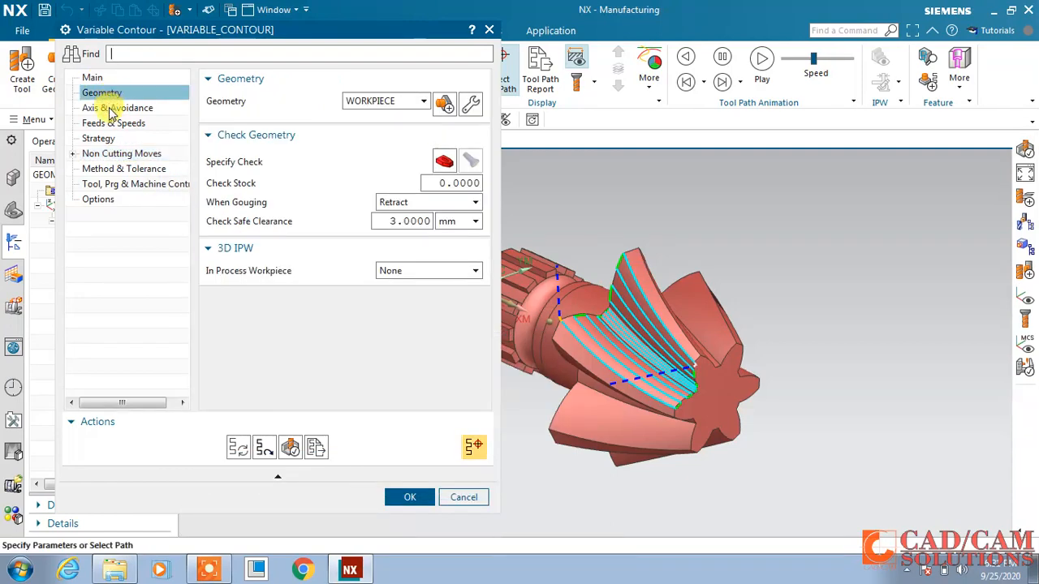
left_click(110, 109)
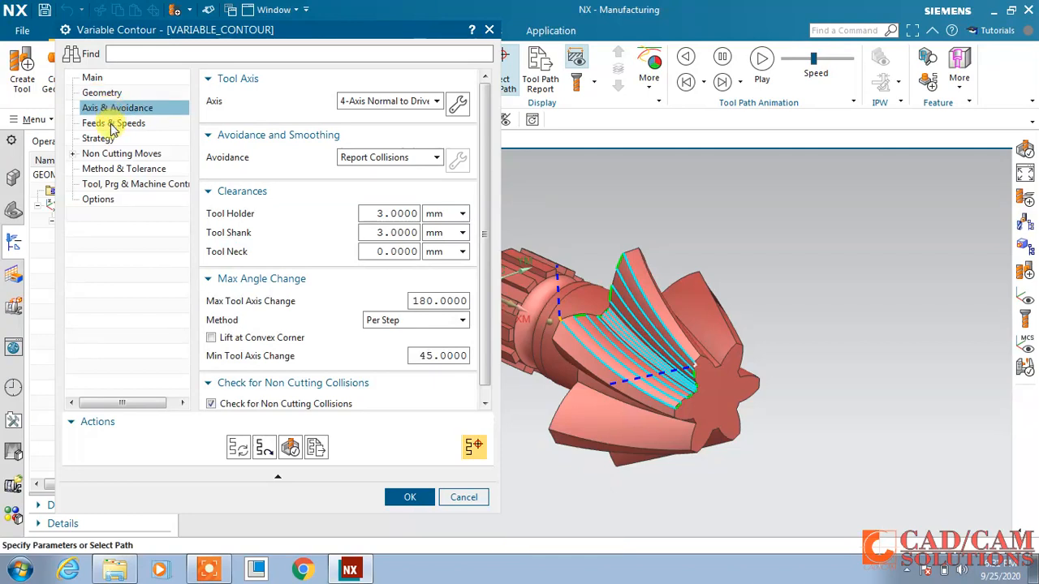
left_click(100, 138)
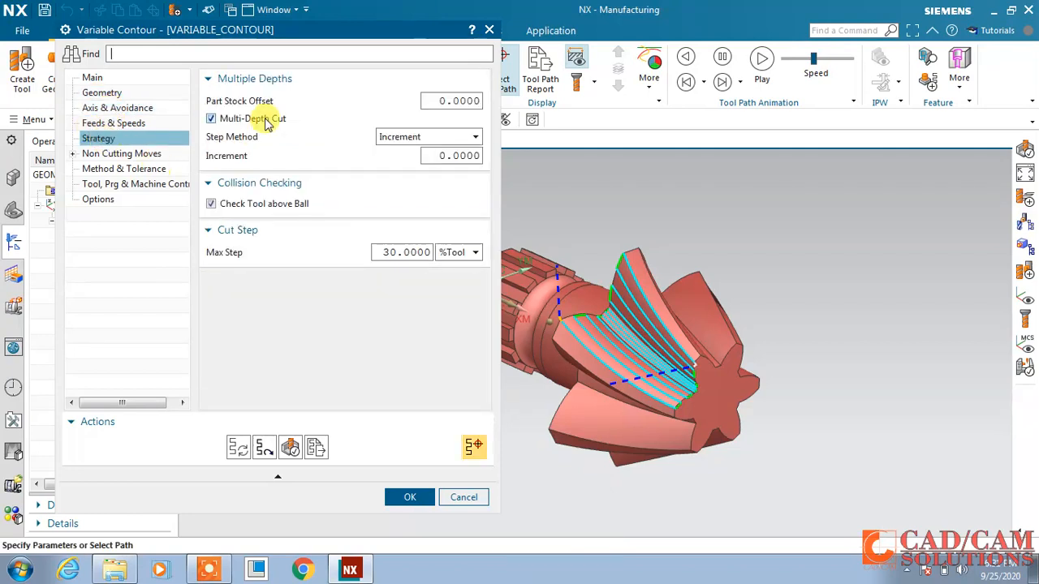
left_click(446, 99)
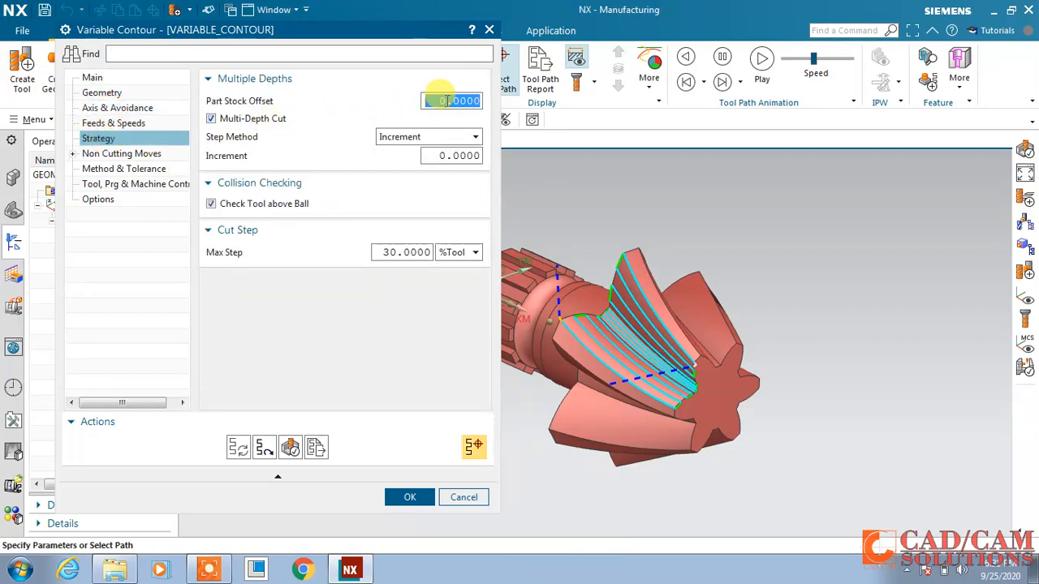
type("2")
left_click(418, 137)
left_click(414, 166)
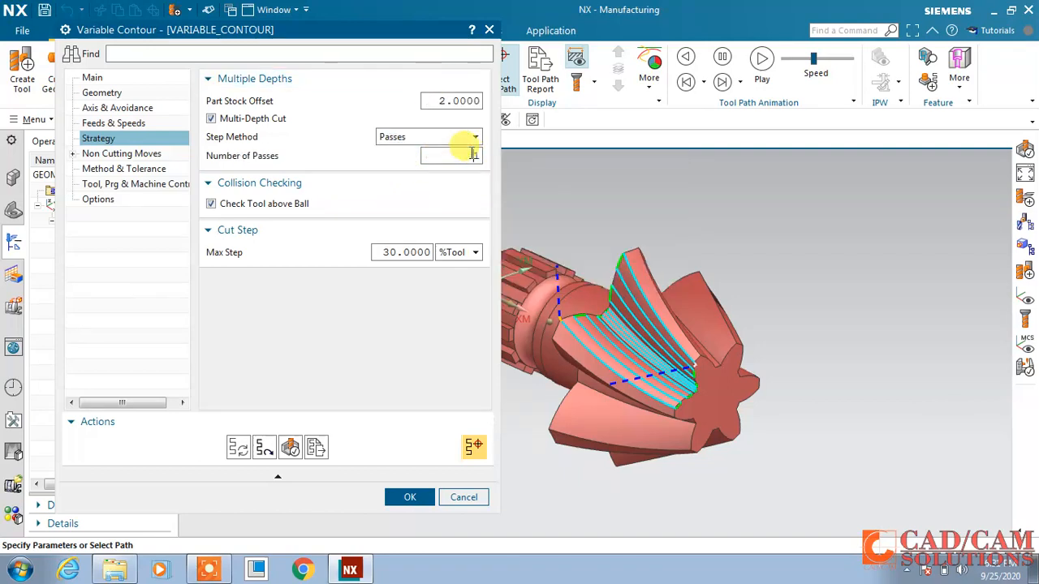
left_click(469, 153)
type("3")
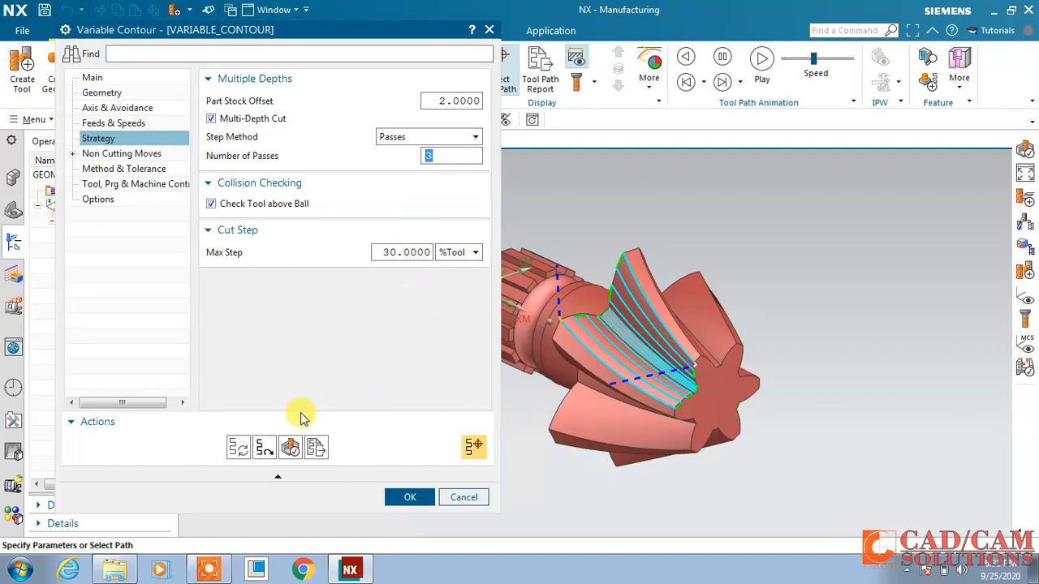
left_click(238, 447)
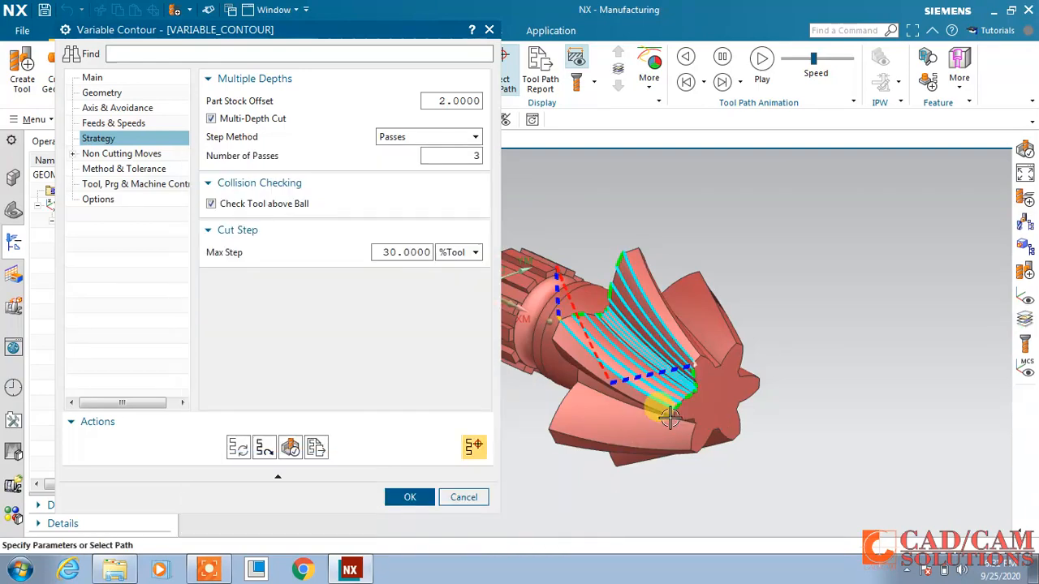
scroll(674, 404, "up", 5)
scroll(681, 392, "up", 3)
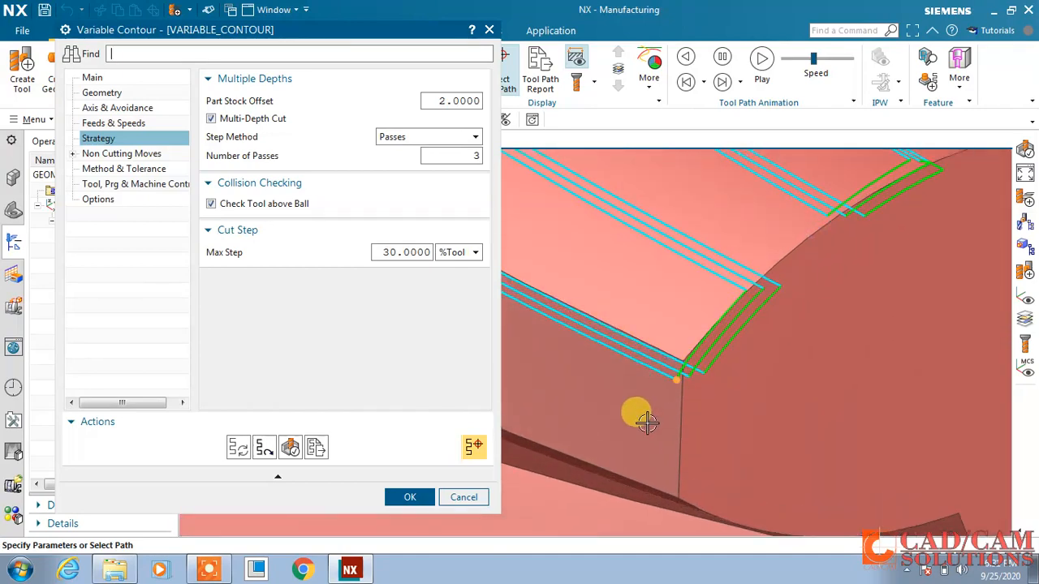
scroll(647, 422, "down", 8)
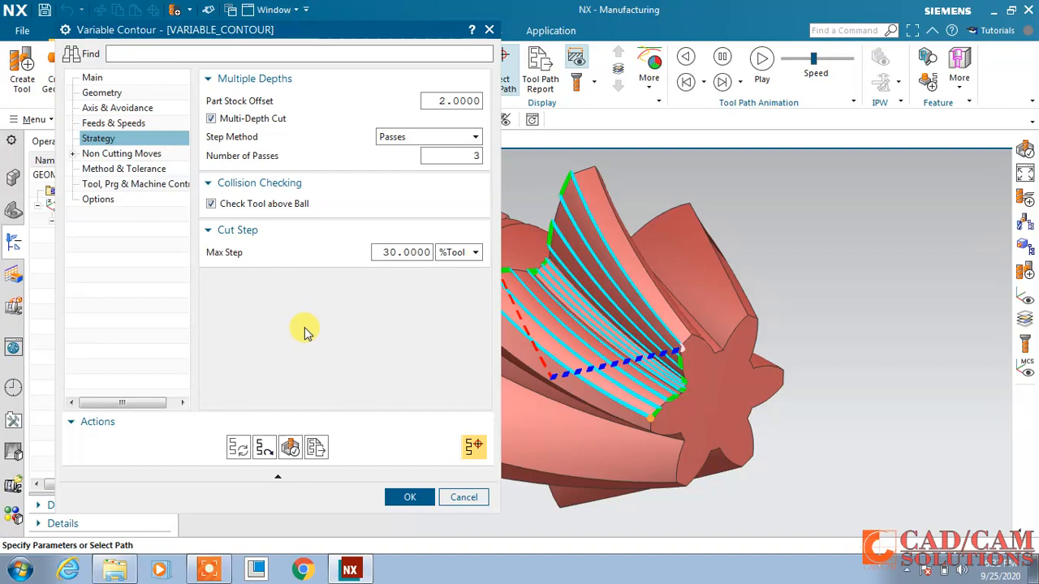
- Set the Surface Area drive method's number of stepovers to 20 and regenerate the tool path
left_click(114, 95)
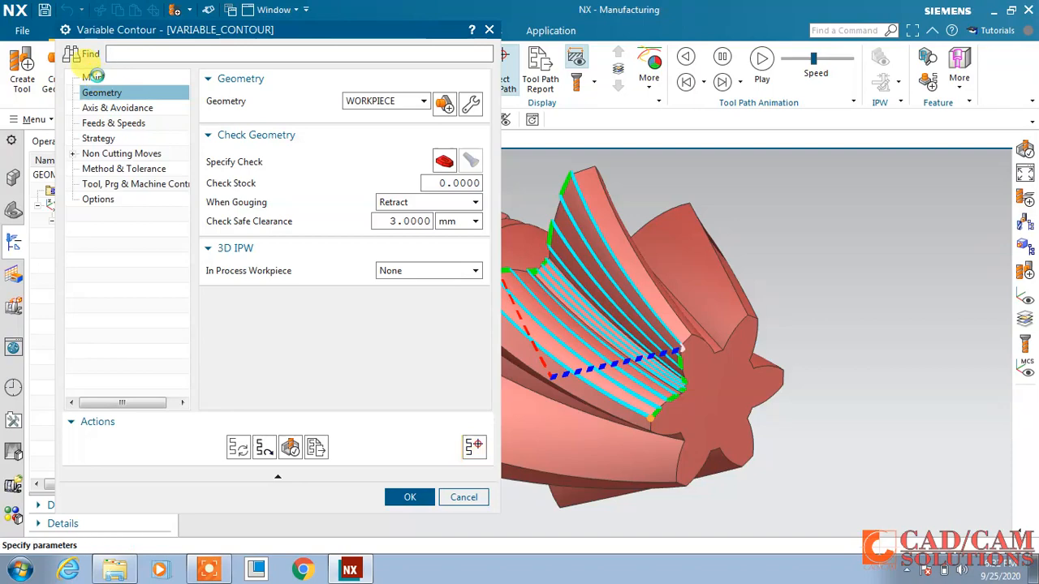
left_click(92, 77)
left_click(470, 231)
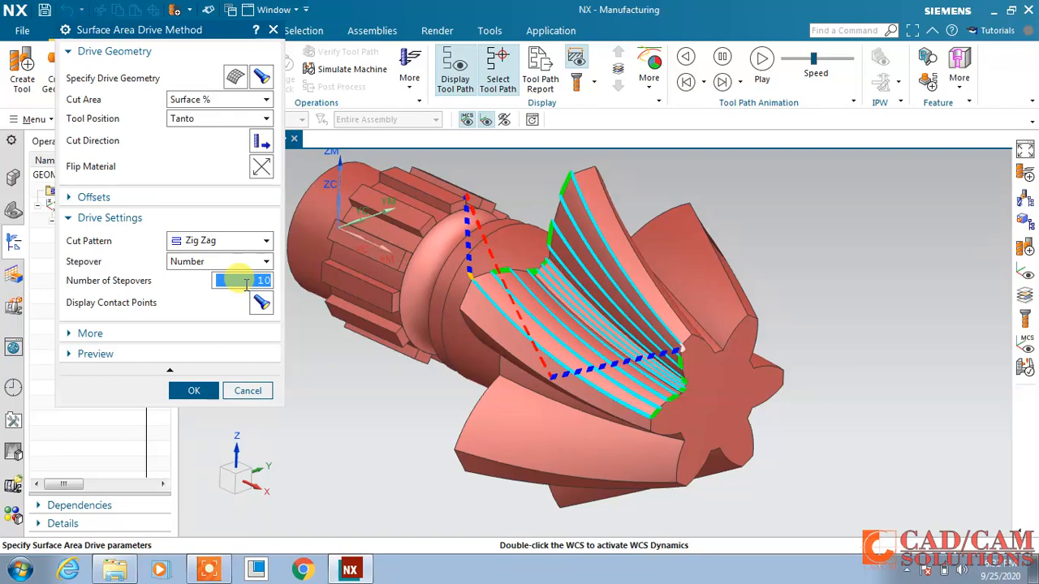
type("2")
double_click(245, 283)
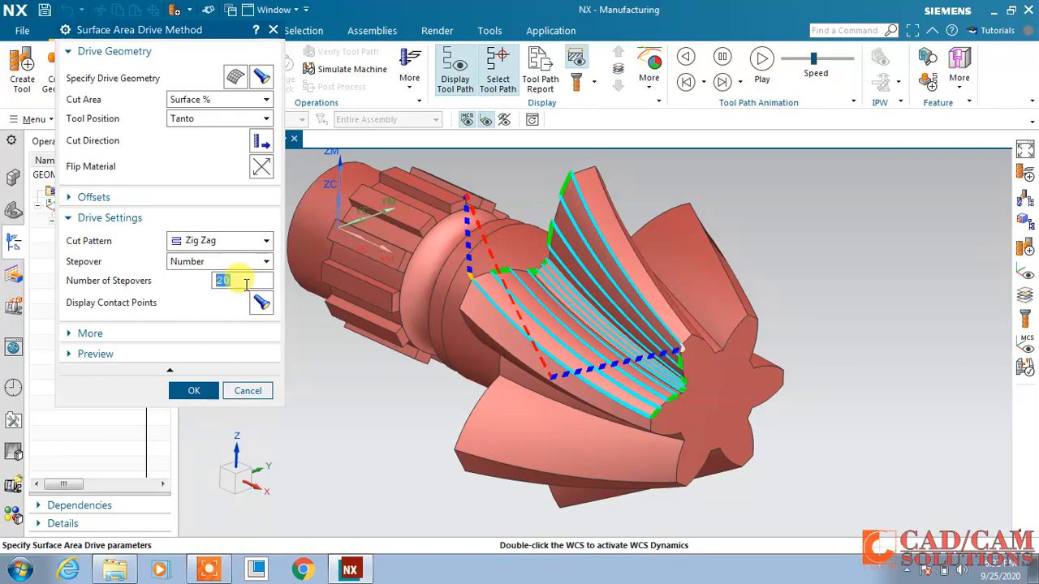
left_click(188, 392)
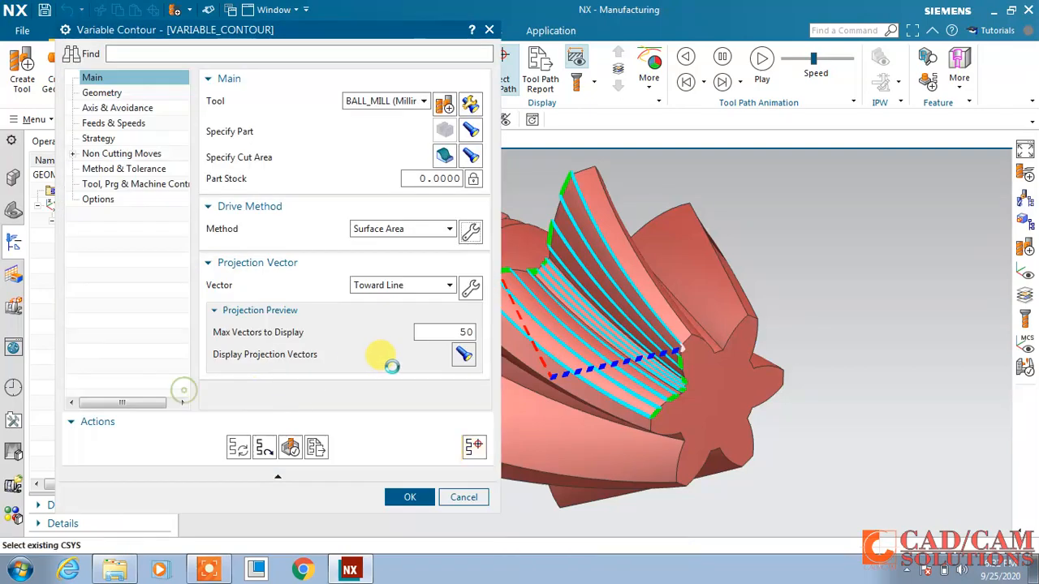
left_click(236, 445)
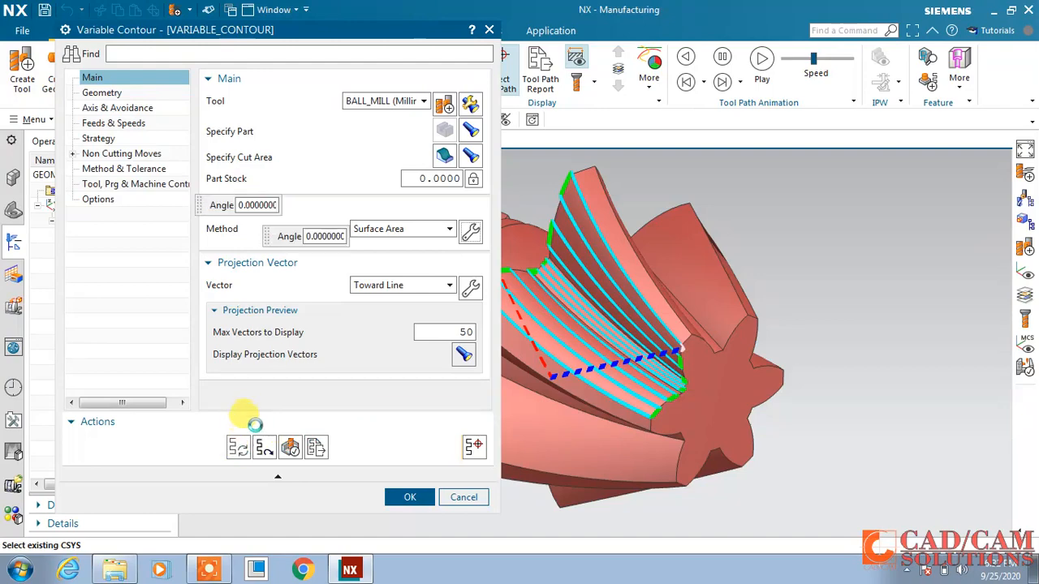
left_click(241, 451)
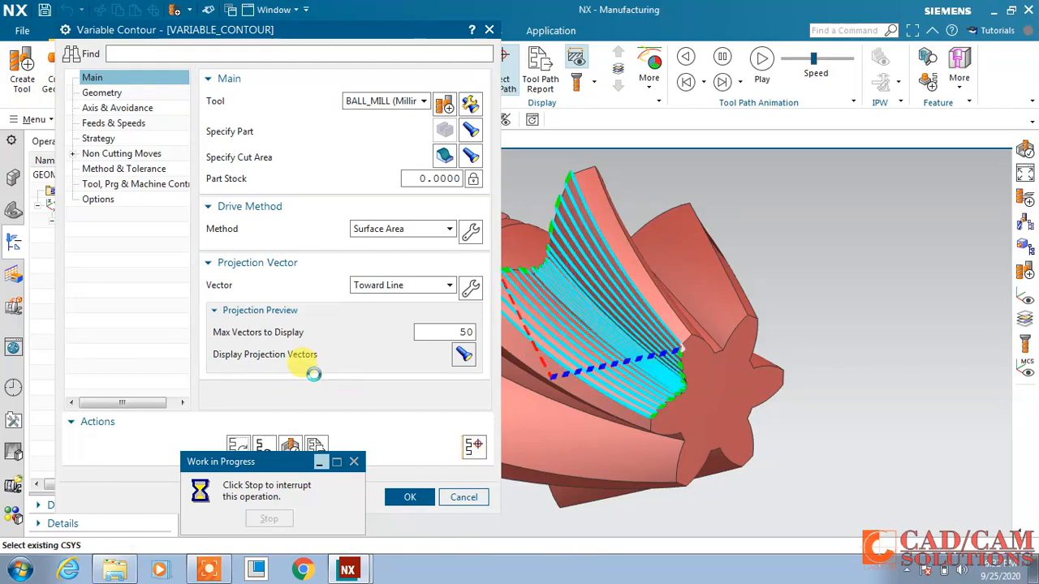
- Set the Surface Area drive method's number of stepovers to 30 and accept the Variable Contour operation
left_click(468, 235)
double_click(236, 282)
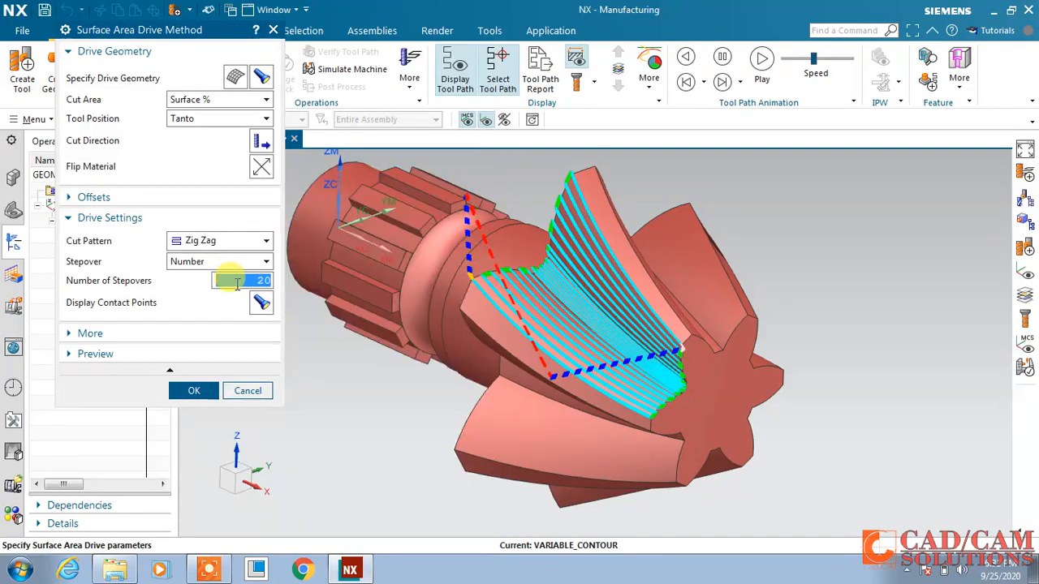
type("3")
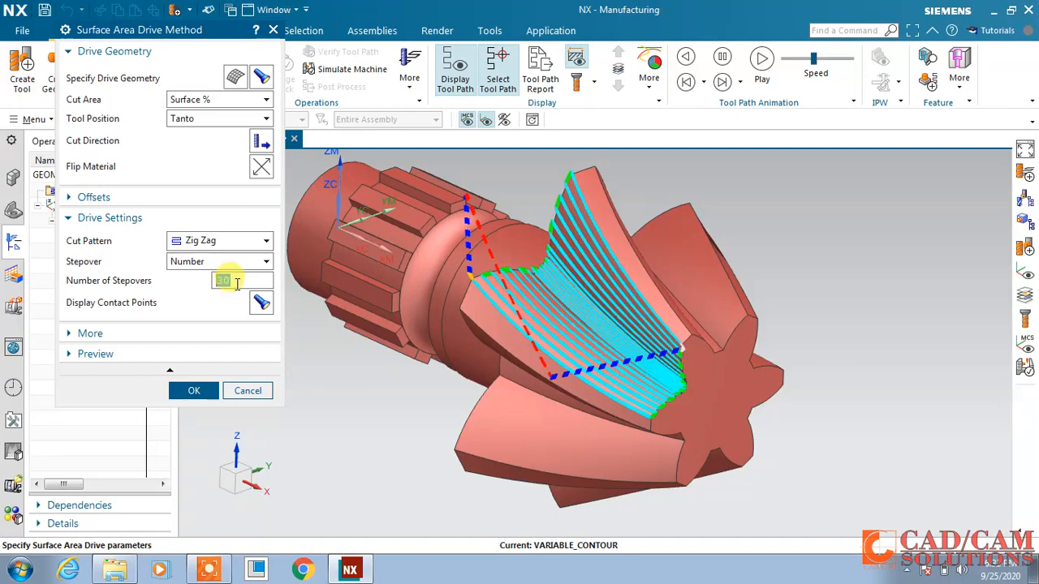
left_click(194, 390)
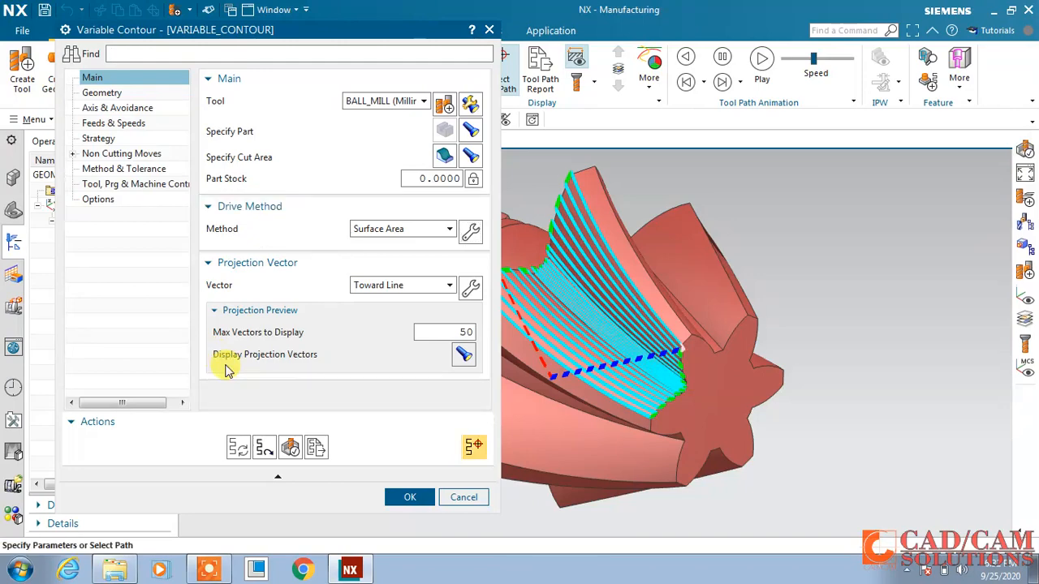
left_click(398, 497)
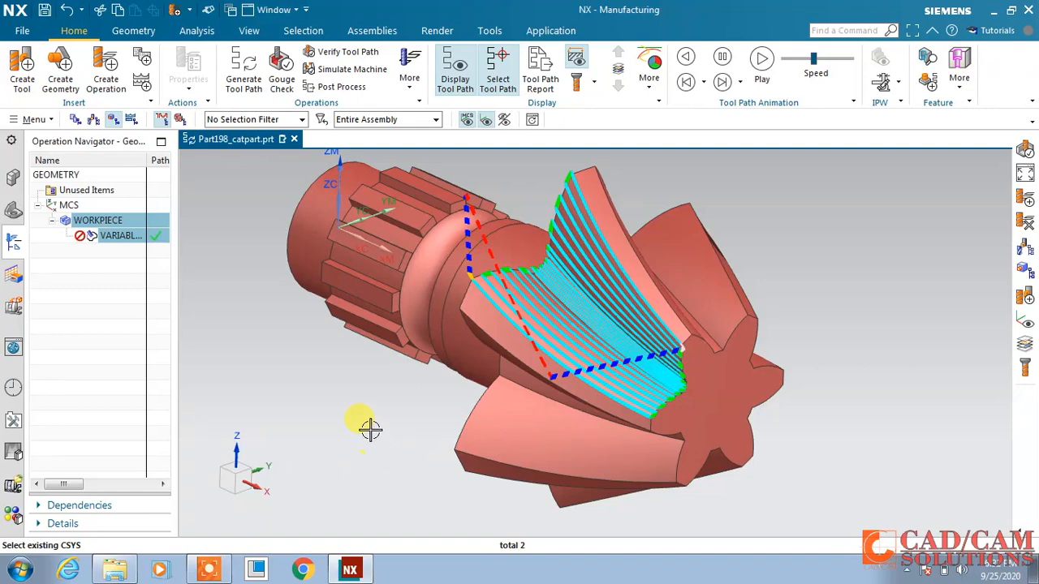
- Verify the groove tool path by replaying part of it and running the full 3D Dynamic material removal simulation
left_click(315, 52)
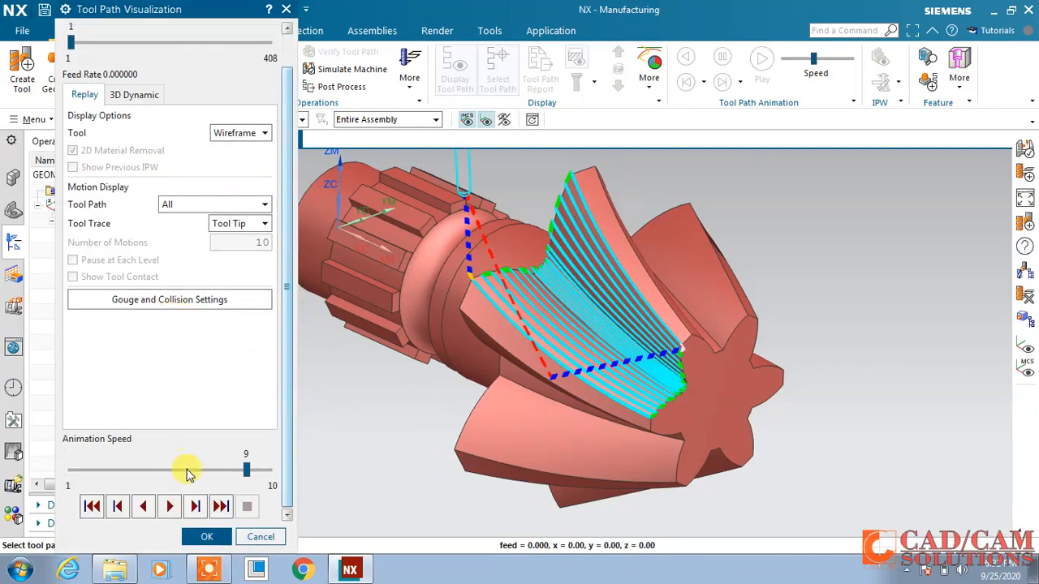
left_click(170, 507)
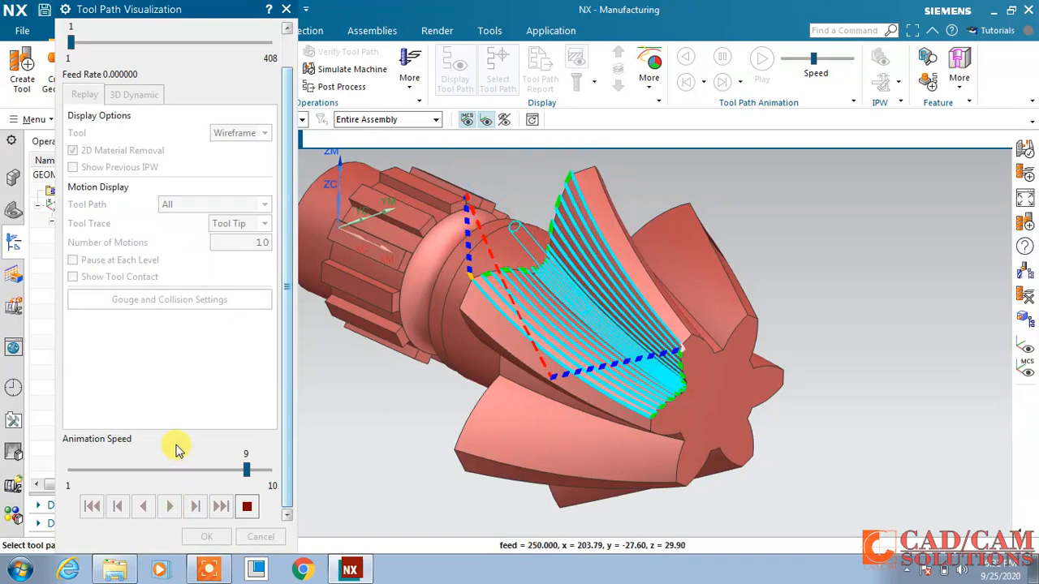
left_click(247, 506)
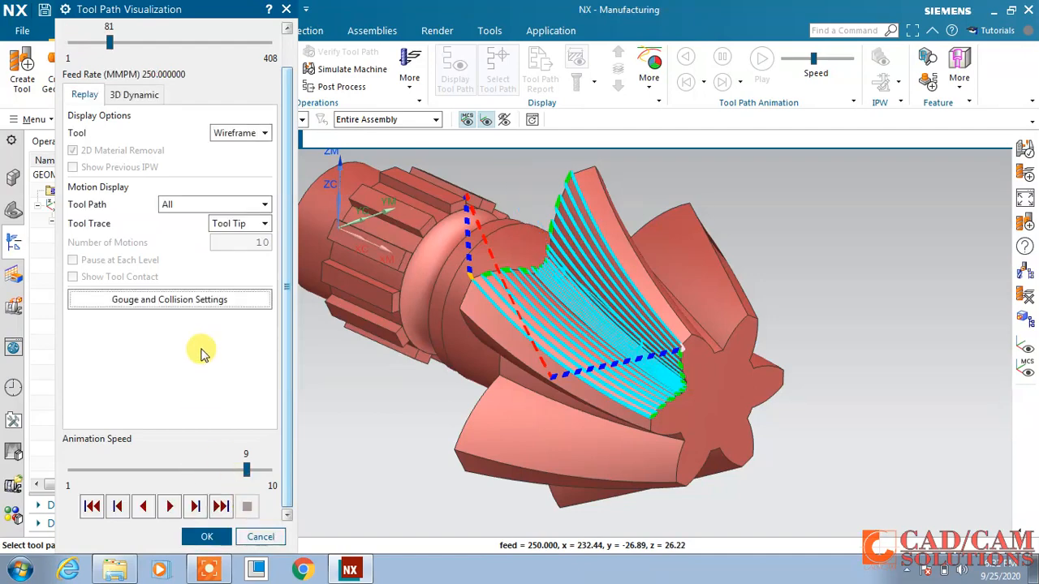
left_click(135, 94)
left_click(169, 506)
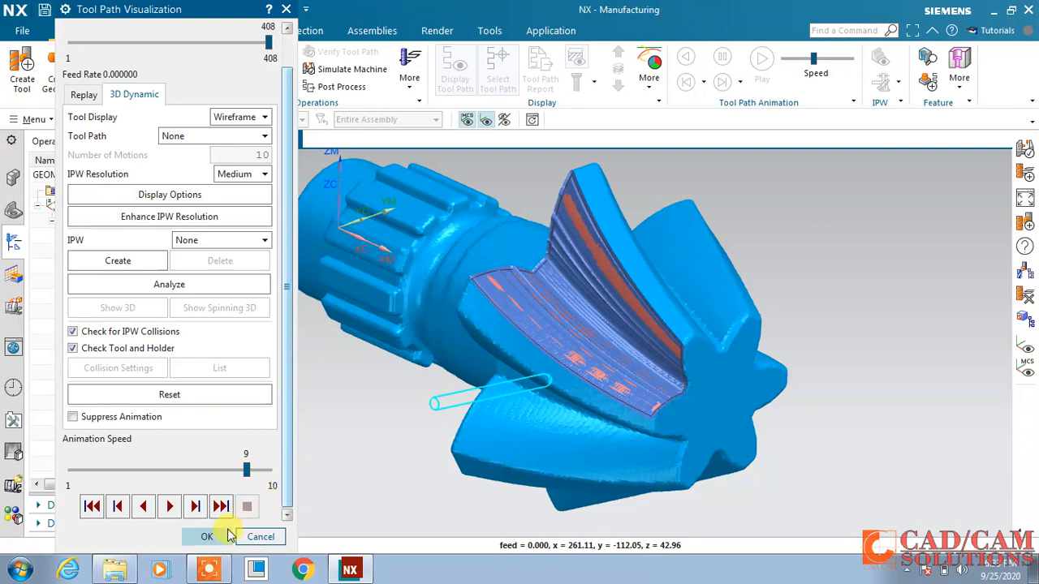
left_click(209, 536)
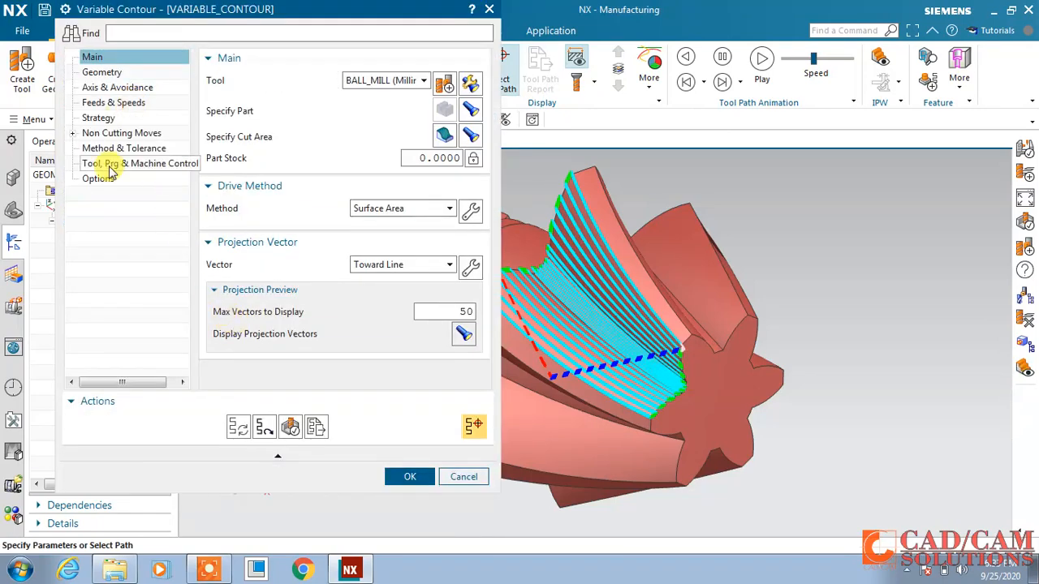
- Turn off Multi-Depth Cut and set the part stock offset to 0 in the Variable Contour operation
left_click(98, 118)
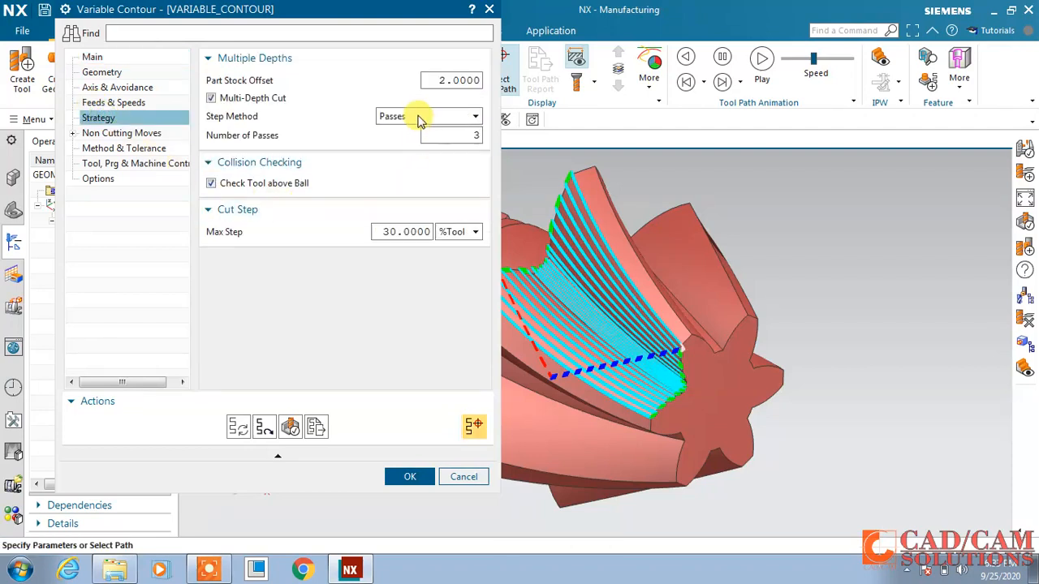
left_click(258, 99)
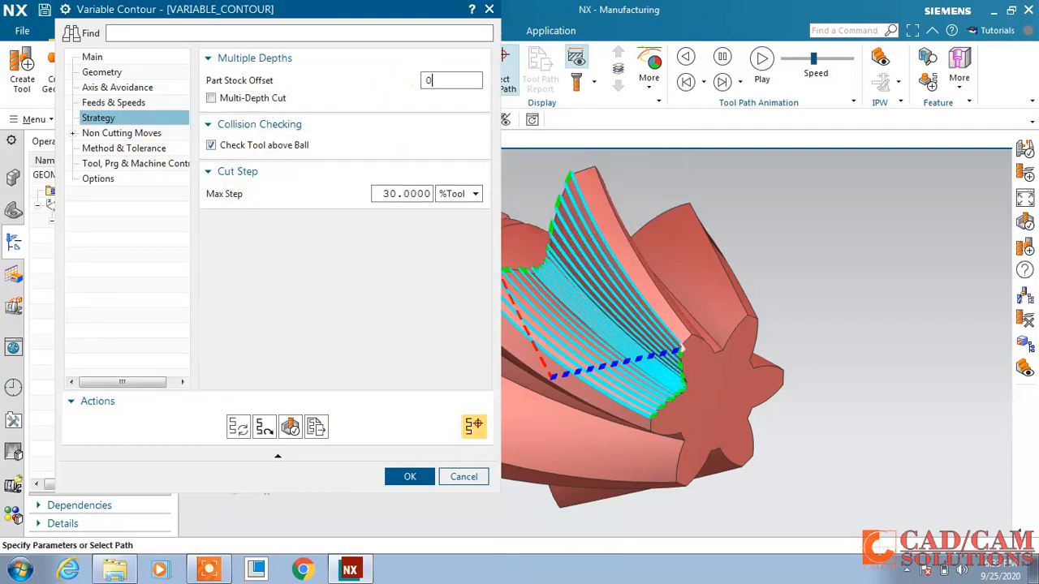
left_click(108, 73)
- Increase the Surface Area drive method's number of stepovers, regenerate the denser tool path and accept the operation
left_click(96, 57)
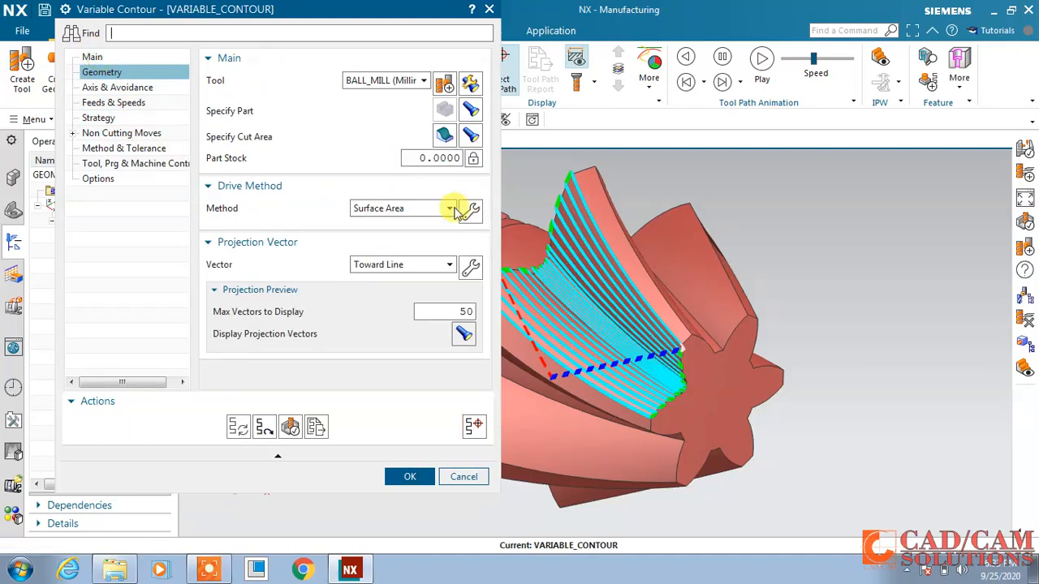
left_click(468, 204)
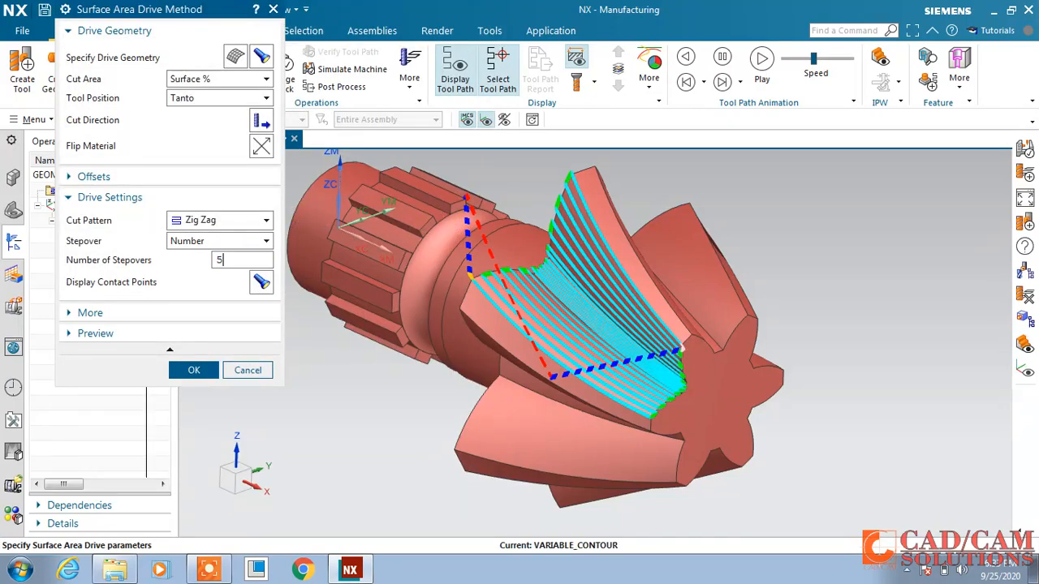
left_click(205, 374)
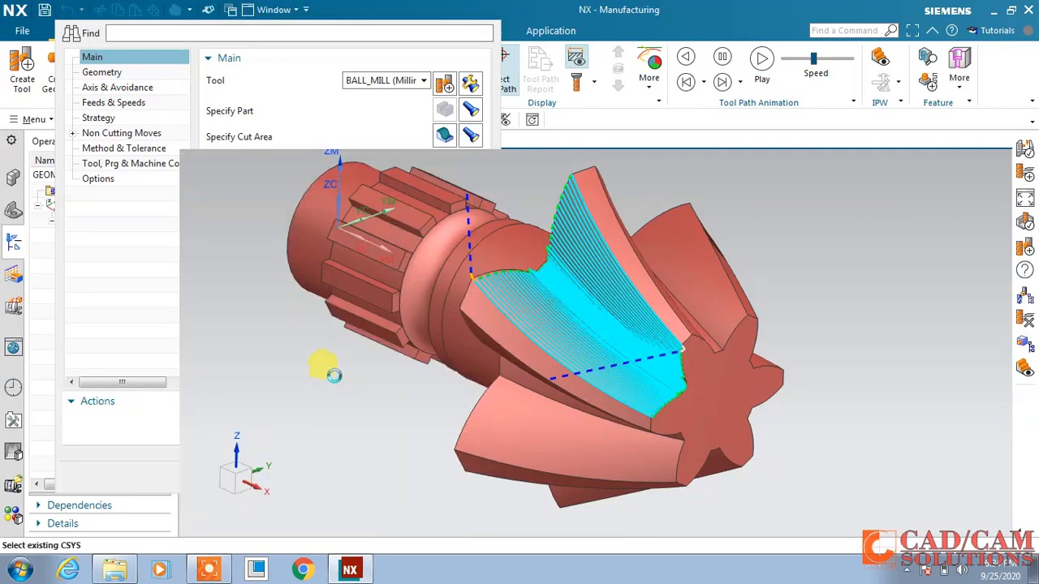
scroll(282, 325, "down", 2)
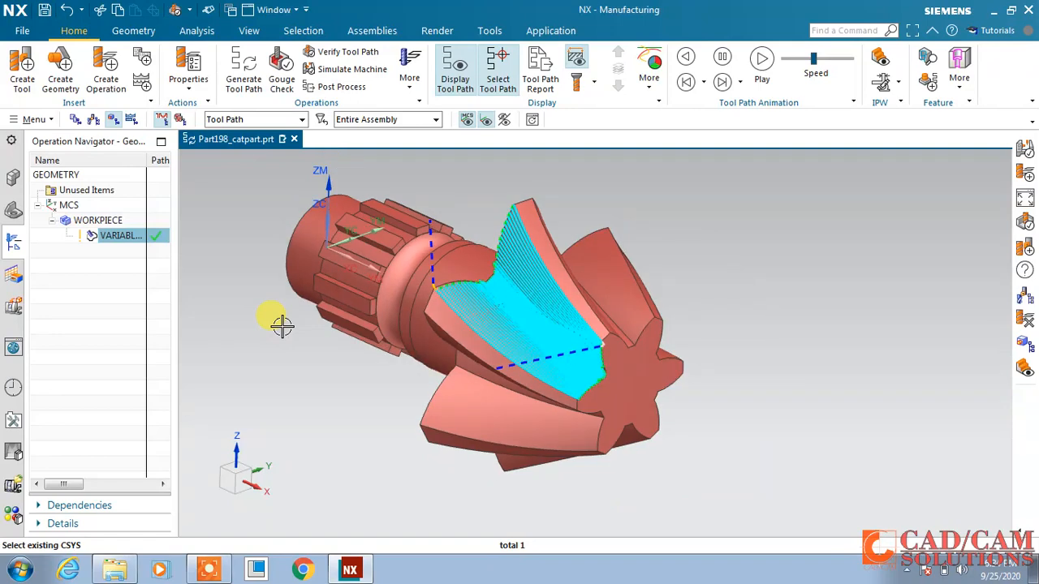
- Edit the generic machine and retrieve the 4-axis vertical mill sim04_mill_4ax_fanuc from the library's MILL class
left_click(94, 119)
left_click(73, 176)
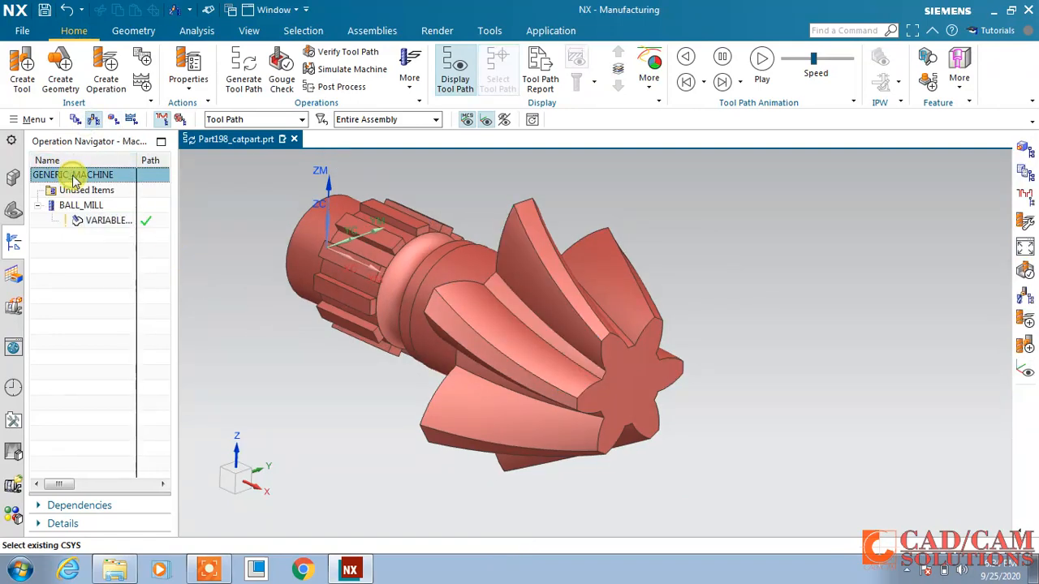
right_click(94, 180)
left_click(109, 188)
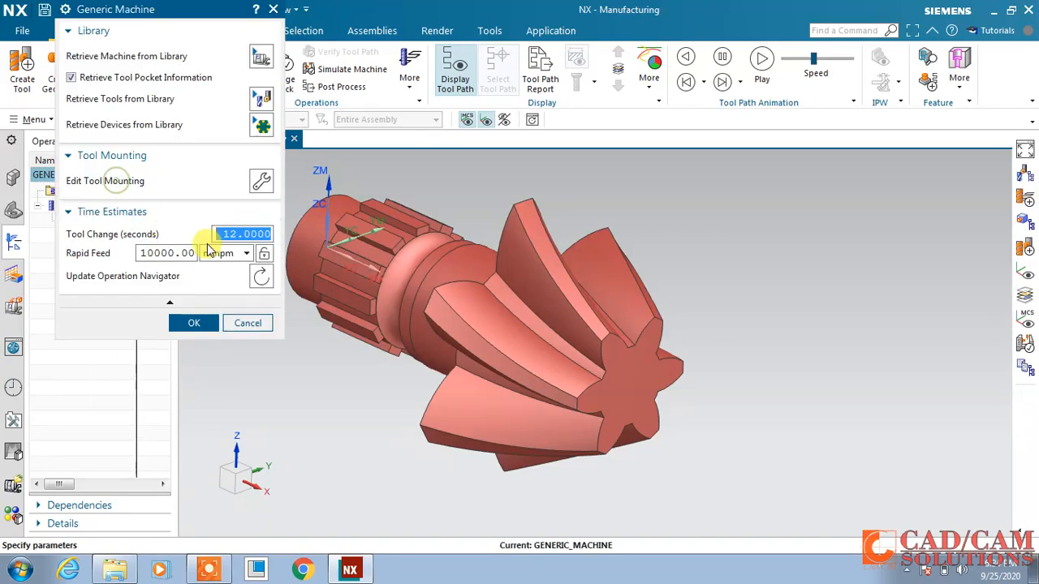
left_click(261, 56)
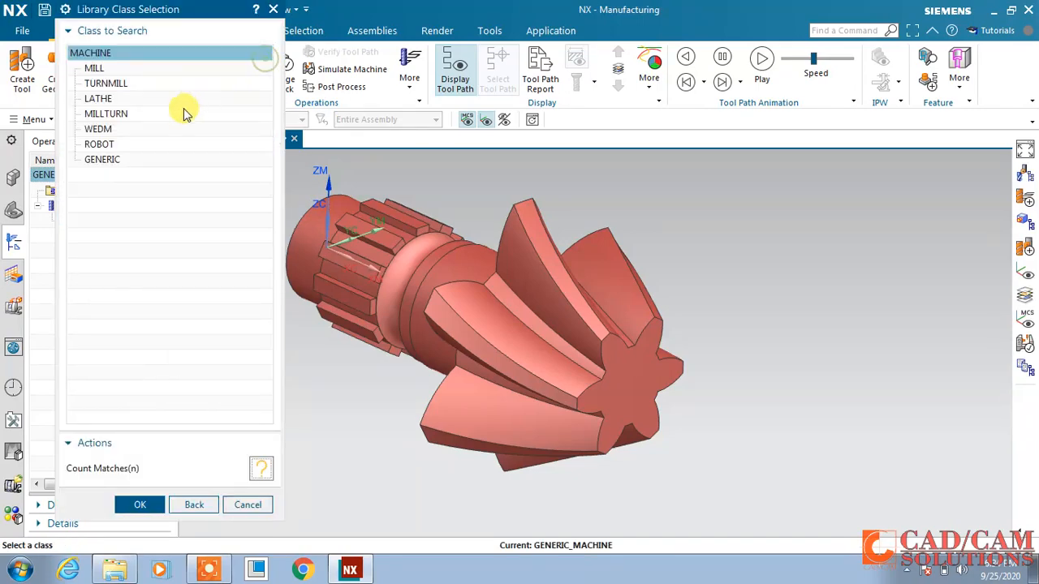
double_click(86, 69)
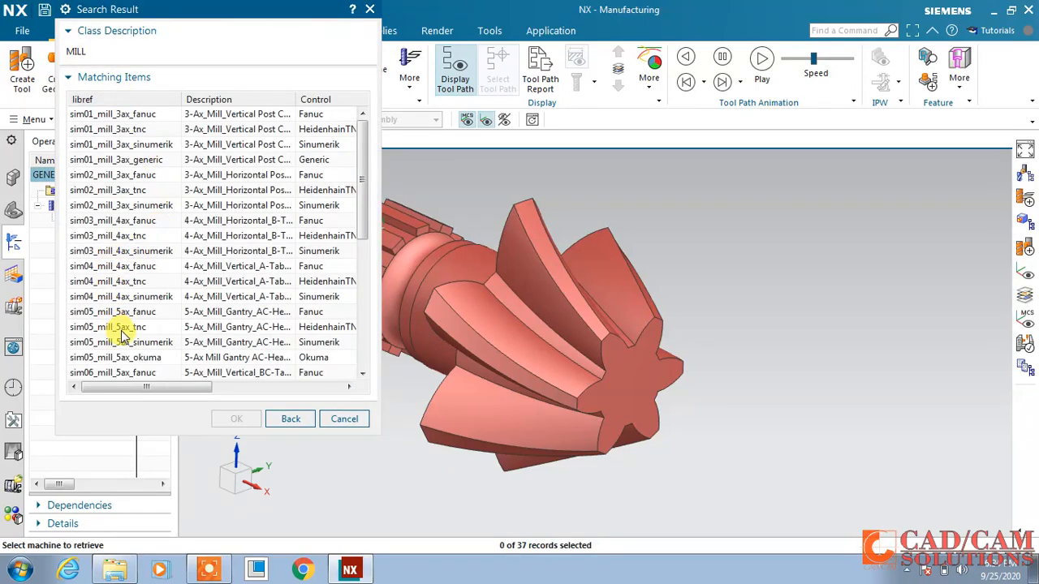
left_click(119, 268)
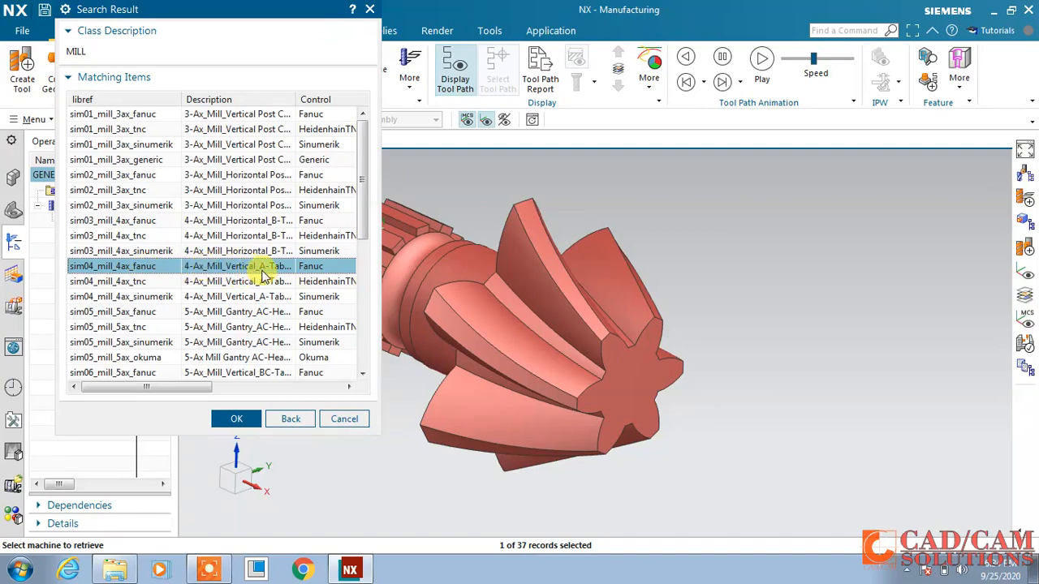
left_click(236, 418)
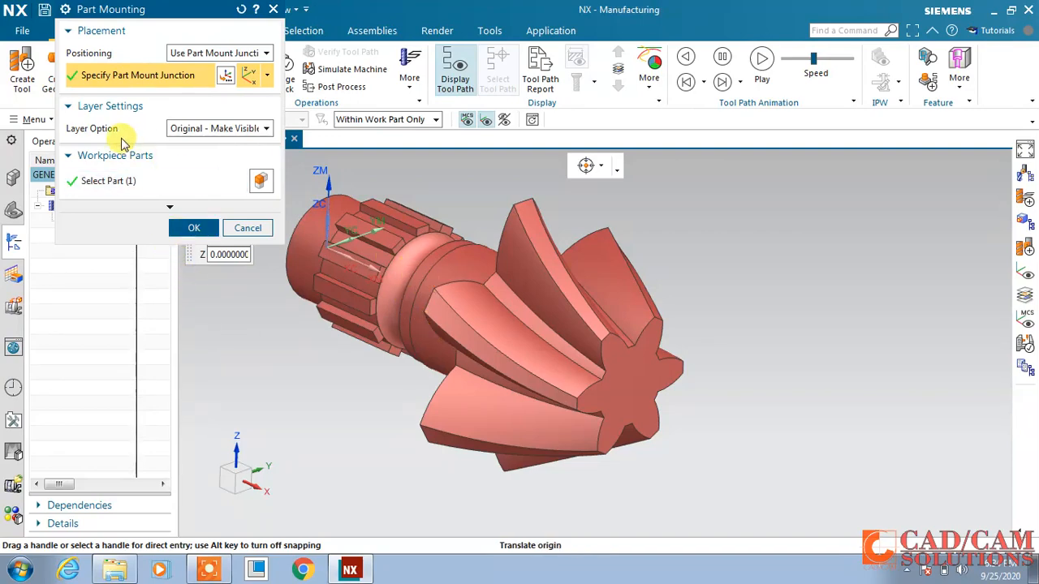
- Mount the cutter as the workpiece using Use Part Mount Junction positioning, and accept the machine replacement
left_click(140, 194)
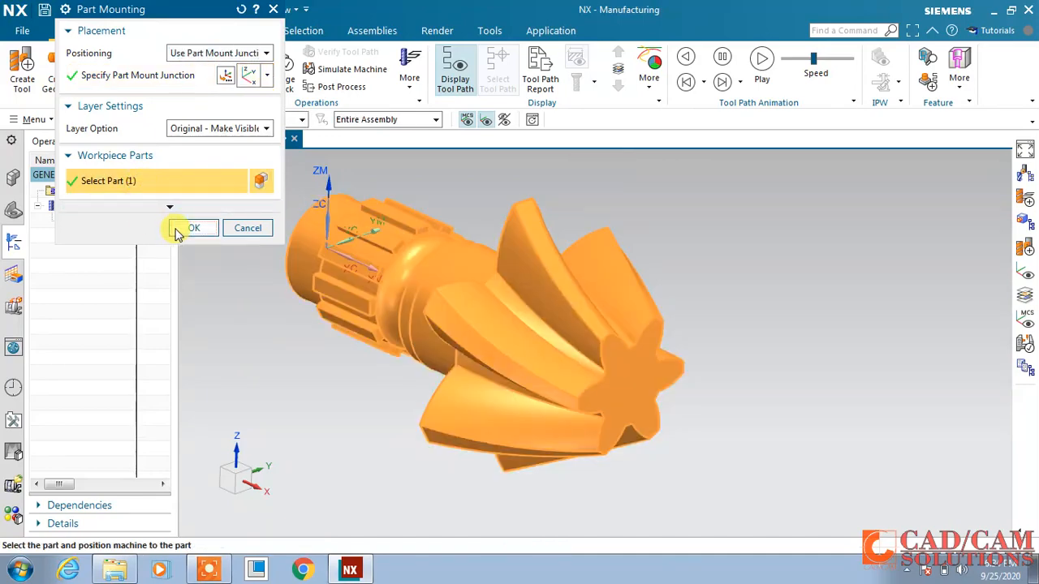
left_click(191, 228)
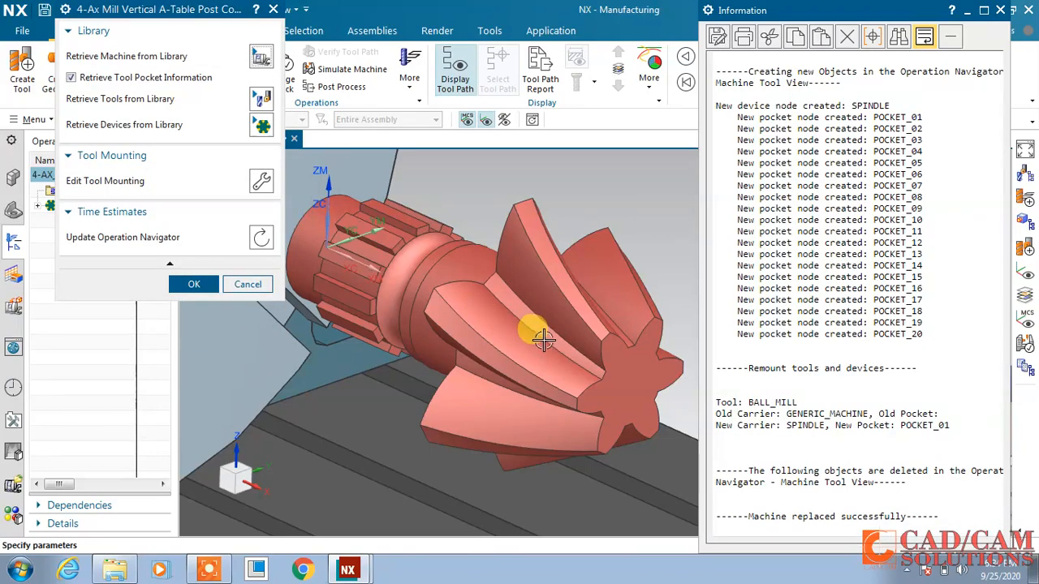
scroll(543, 339, "down", 5)
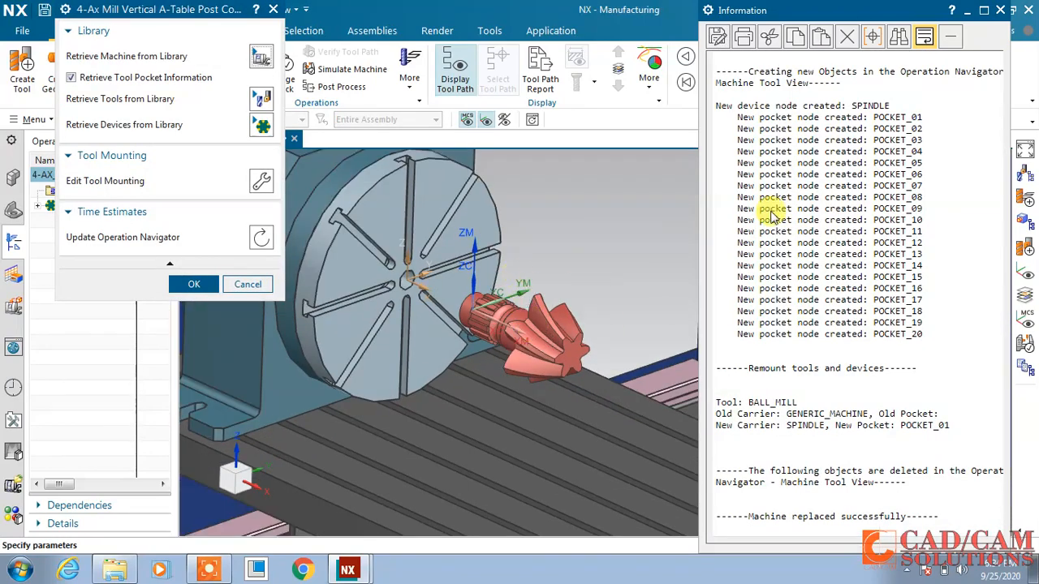
left_click(999, 12)
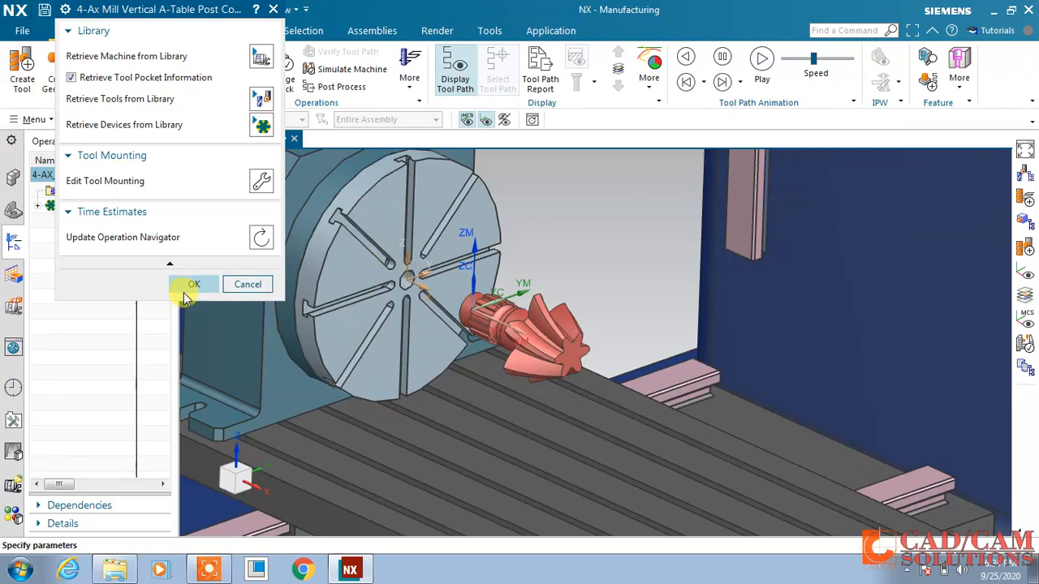
left_click(191, 286)
- Open the BALL_MILL tool mounted in the spindle's POCKET_01 for editing
scroll(555, 264, "down", 5)
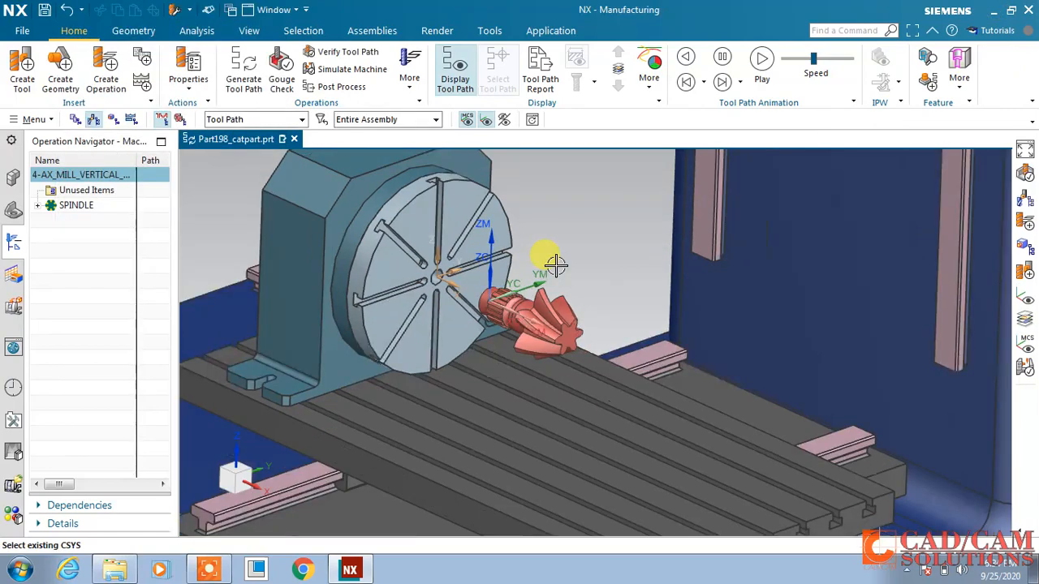
scroll(482, 215, "up", 3)
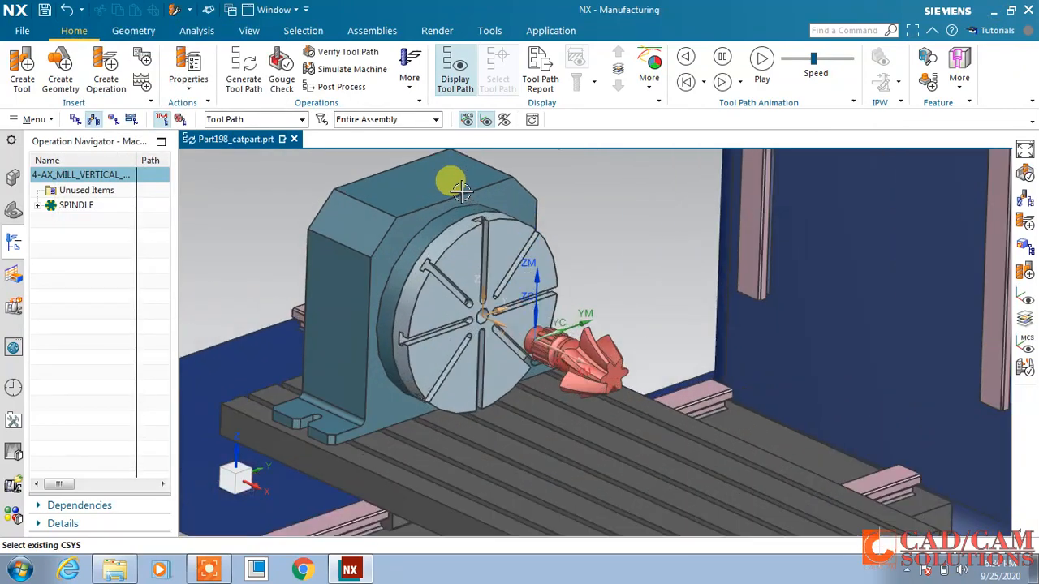
scroll(560, 276, "up", 3)
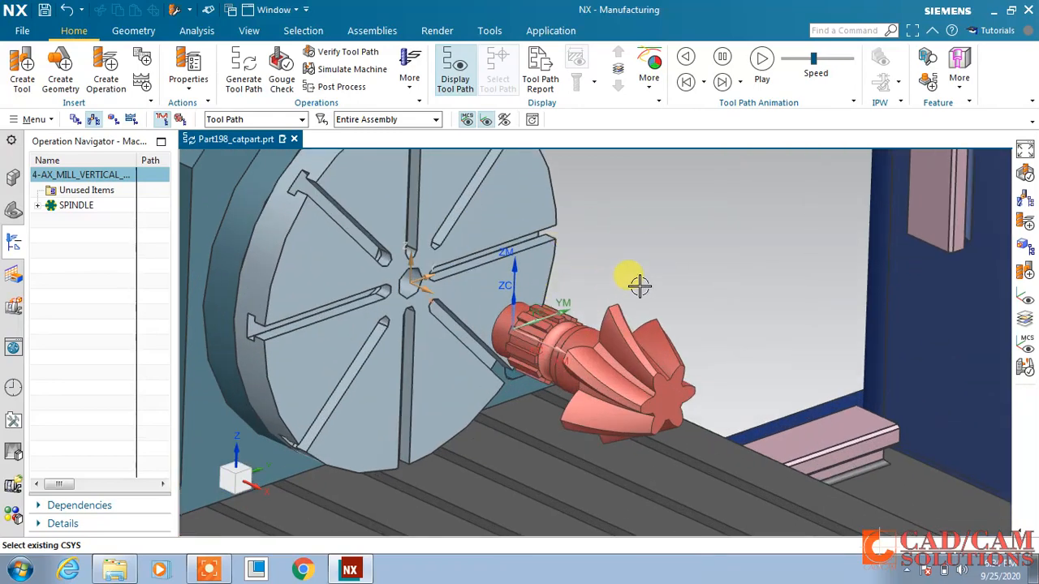
left_click(41, 207)
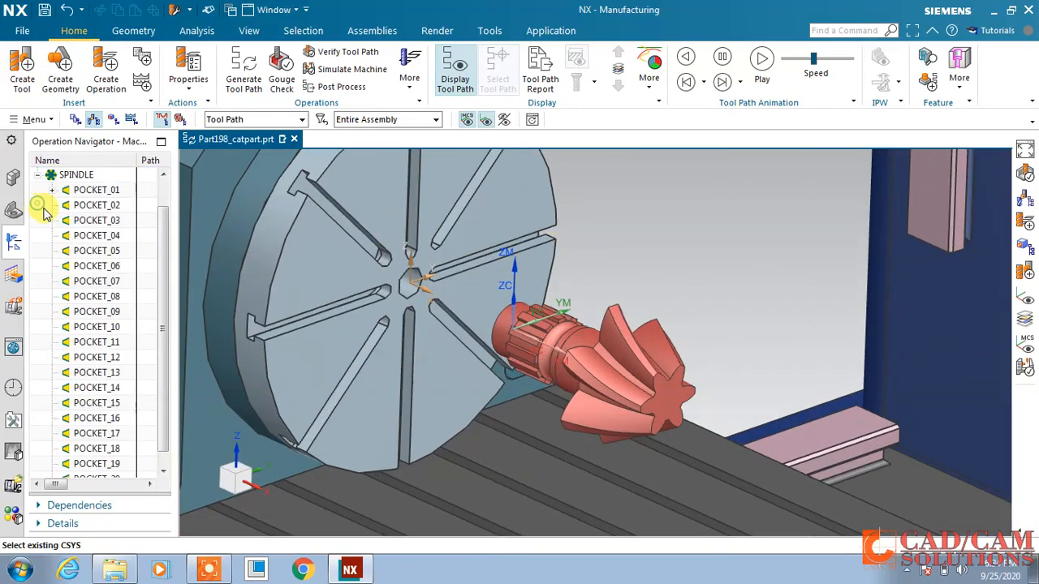
left_click(51, 190)
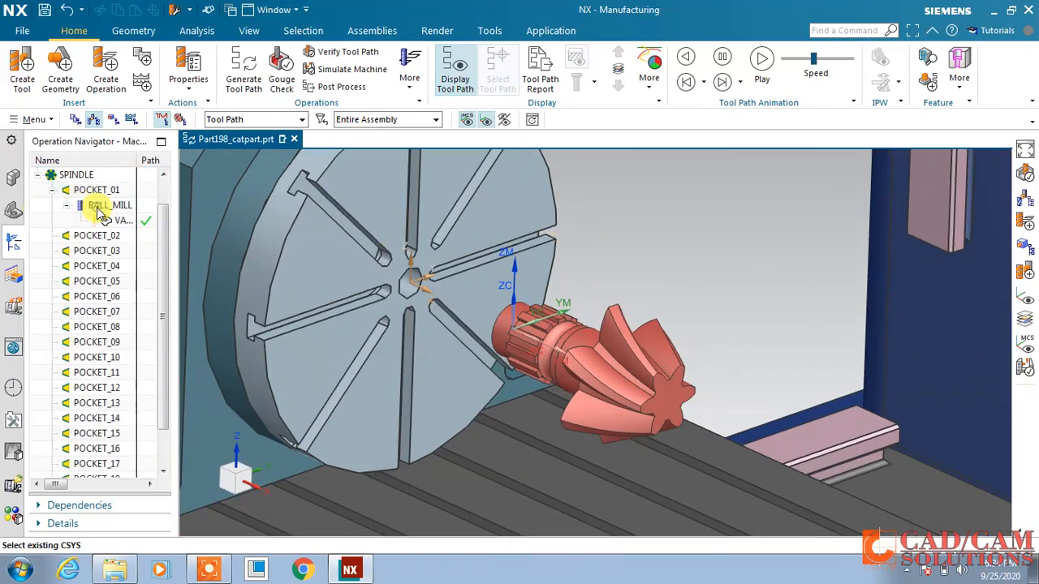
left_click(102, 204)
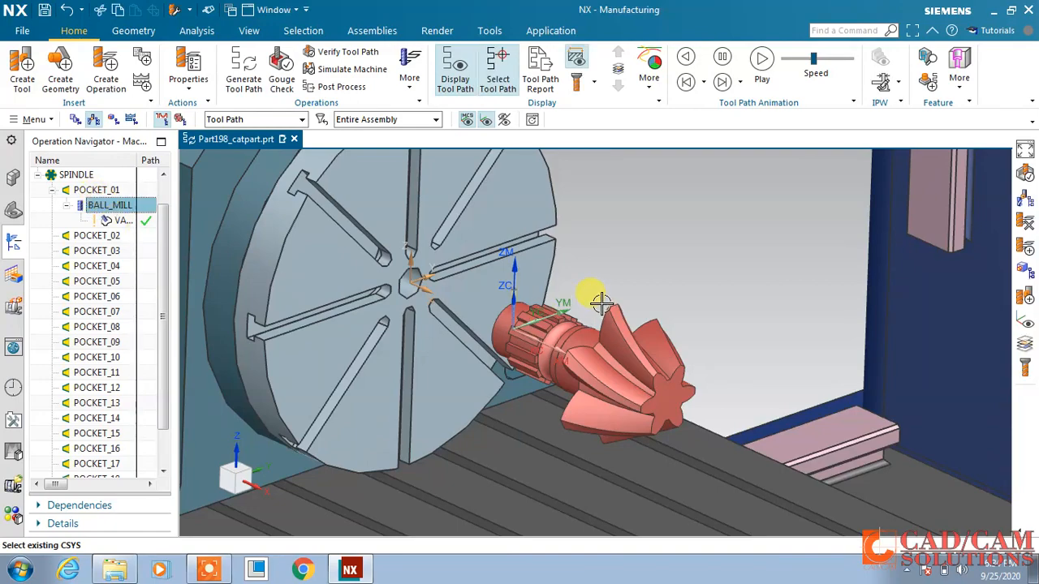
scroll(599, 300, "down", 5)
scroll(600, 301, "up", 6)
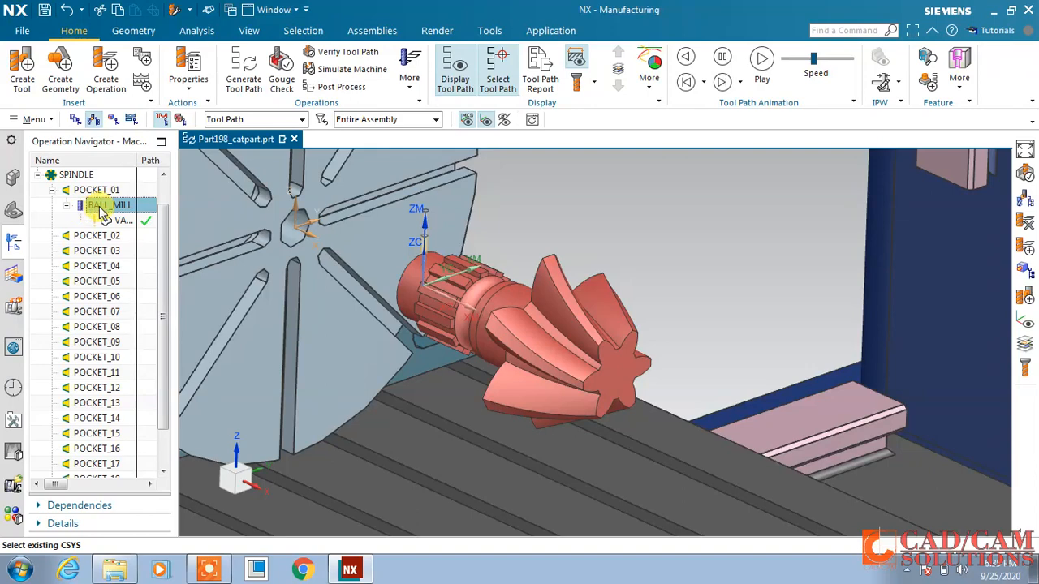
double_click(97, 204)
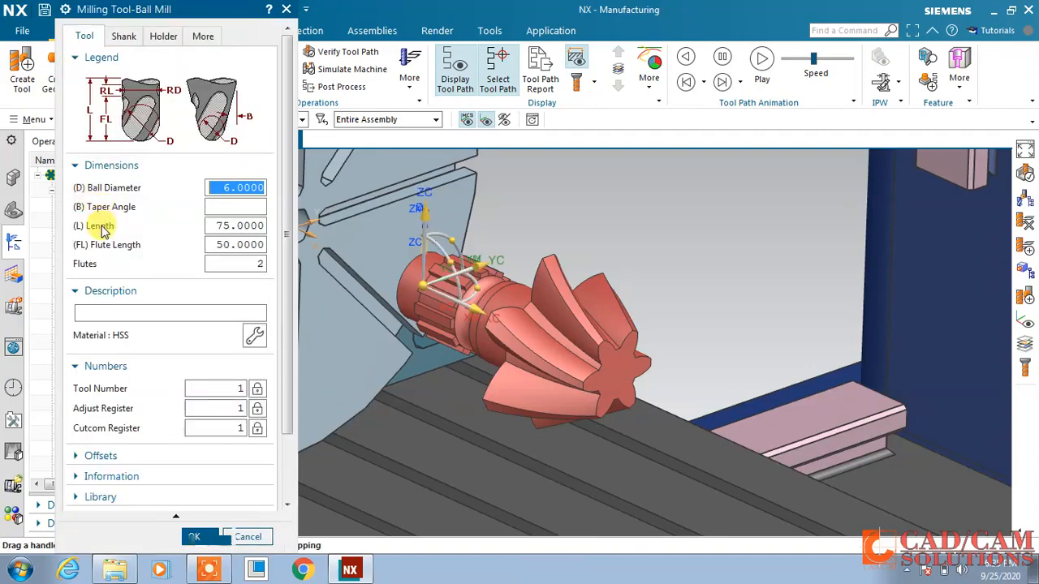
- Retrieve the medium compression holder HLD001_00006 from the library's Milling_Drilling class for the ball mill and accept the tool
left_click(163, 36)
scroll(281, 336, "down", 3)
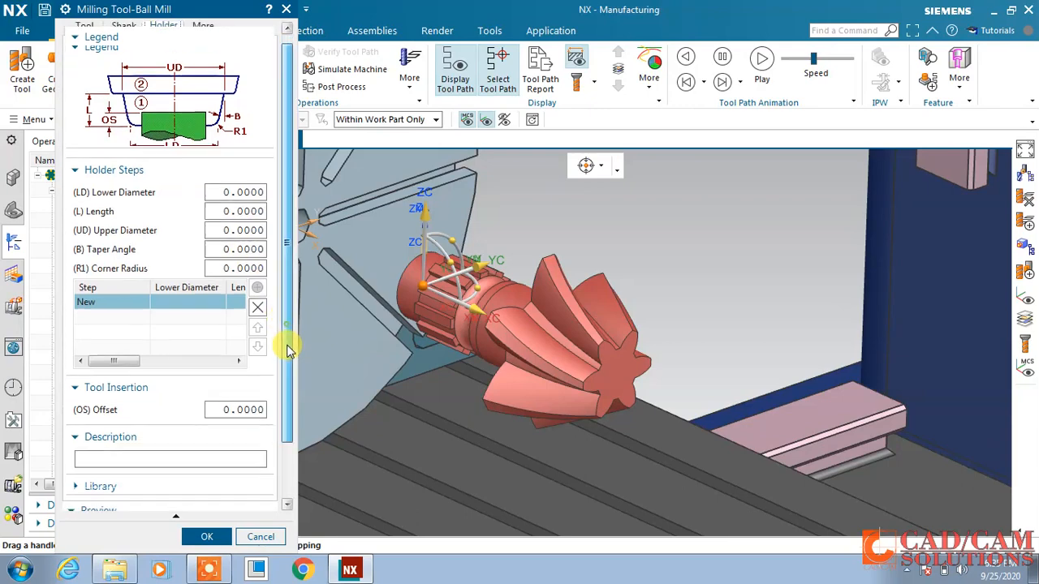
left_click(162, 424)
left_click(254, 464)
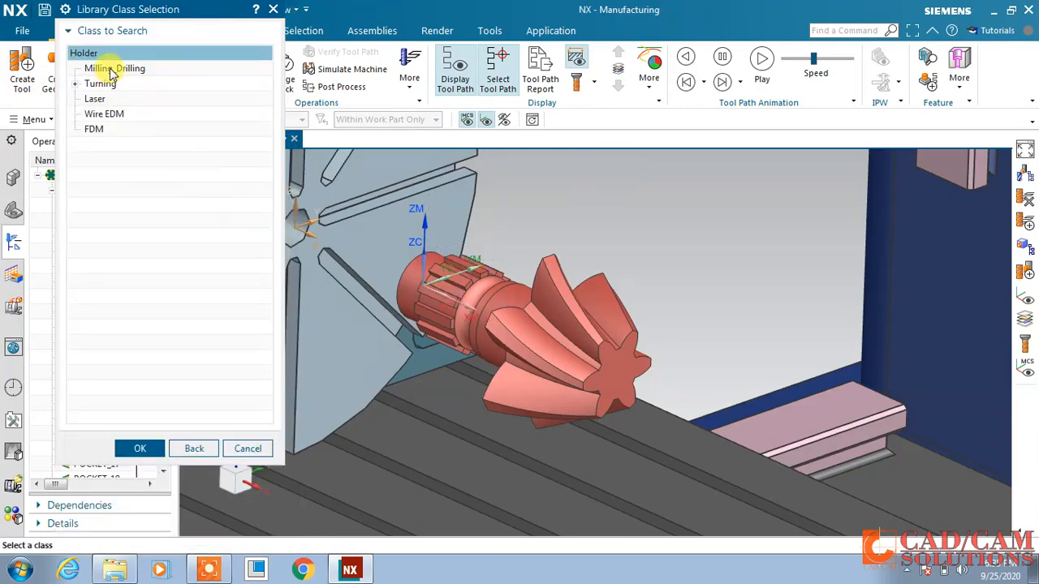
double_click(111, 70)
left_click(139, 294)
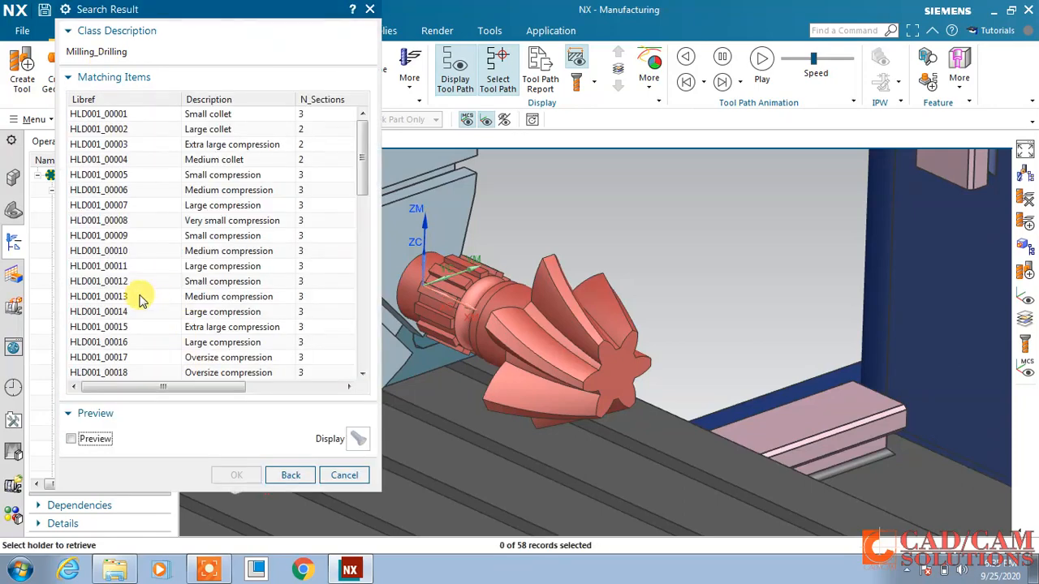
double_click(118, 192)
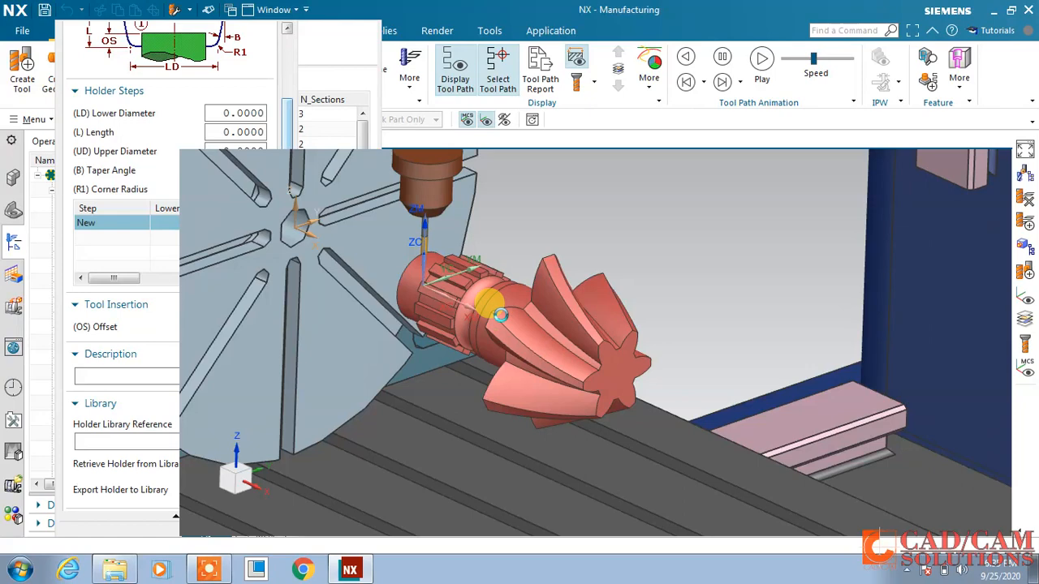
left_click(207, 536)
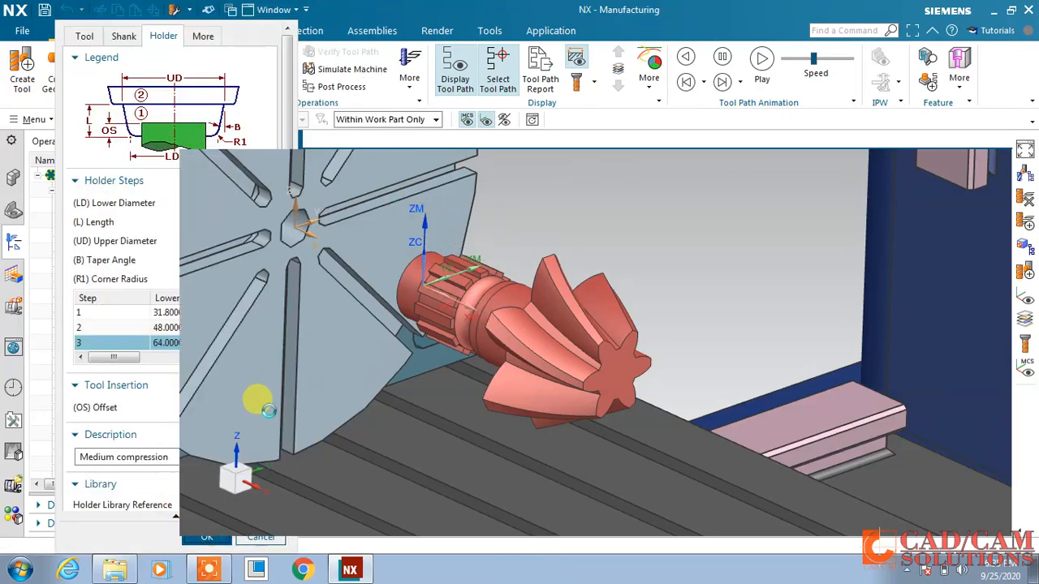
- Start the machine simulation of the ball mill's Variable Contour operation and play it
left_click(113, 222)
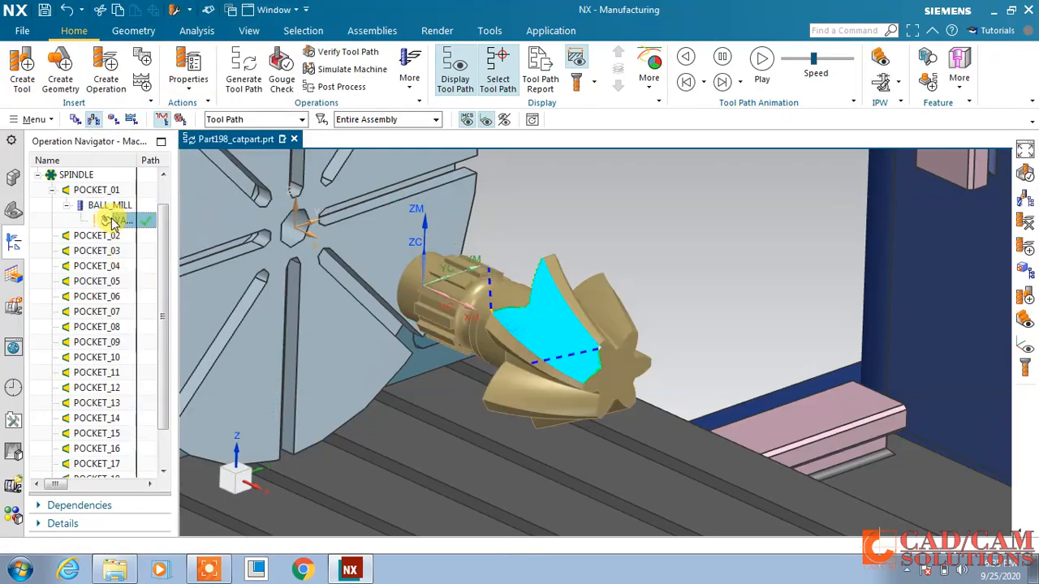
left_click(373, 72)
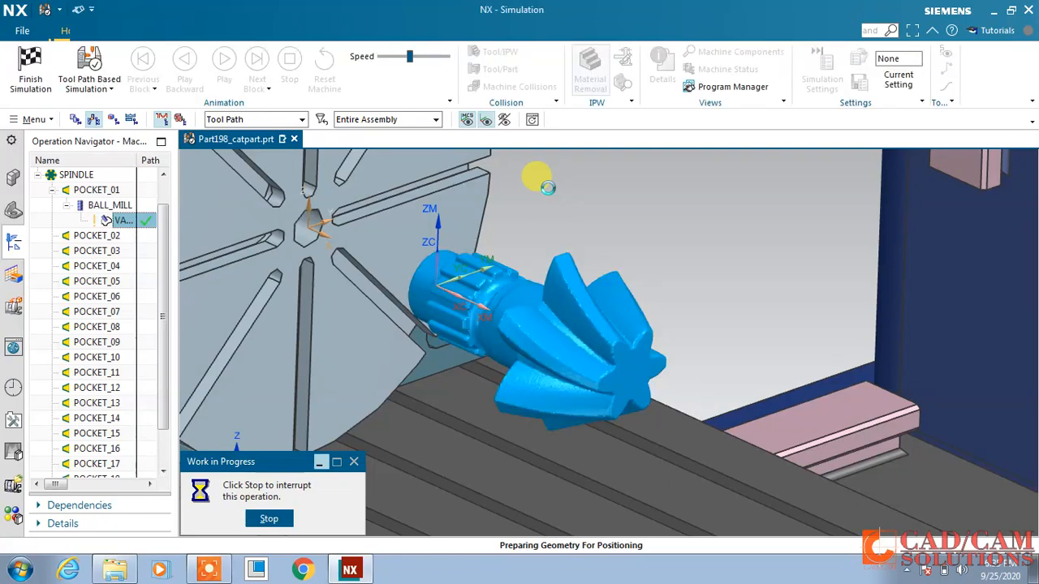
left_click_drag(170, 16, 146, 162)
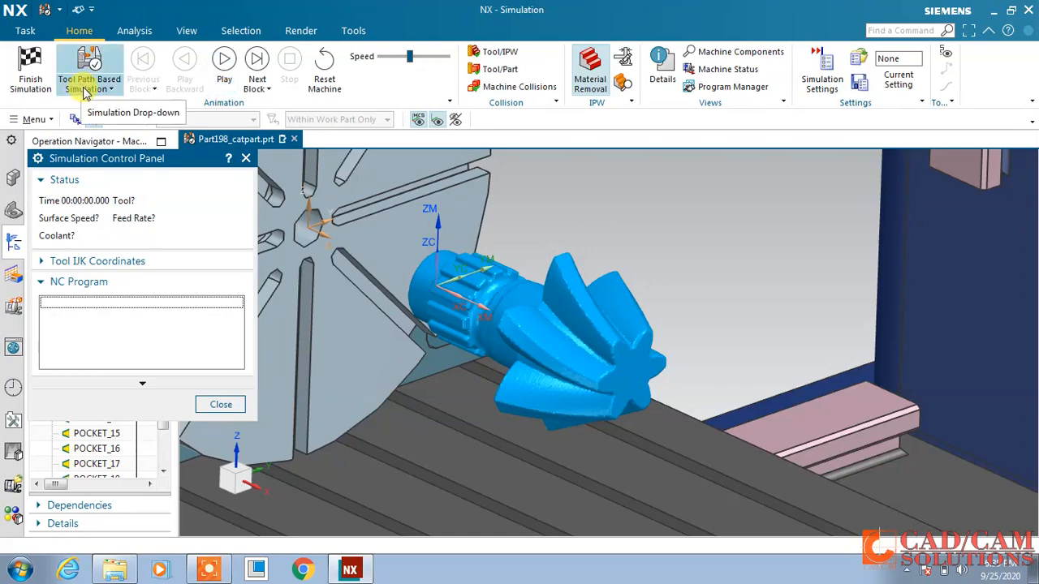
left_click(223, 63)
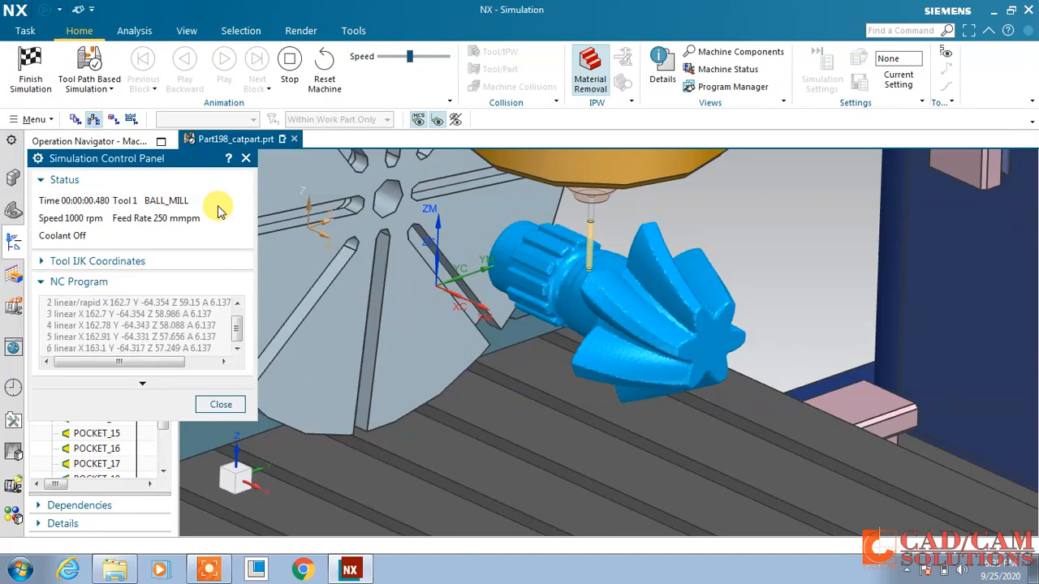
- Stop the running simulation, turn off Material Removal and resume playback
left_click(290, 68)
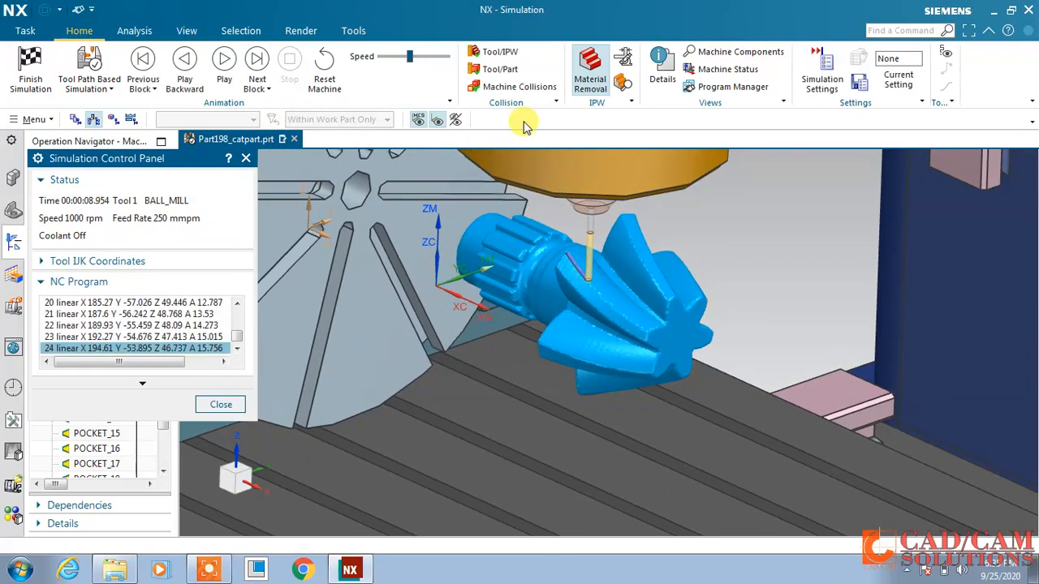
left_click(591, 82)
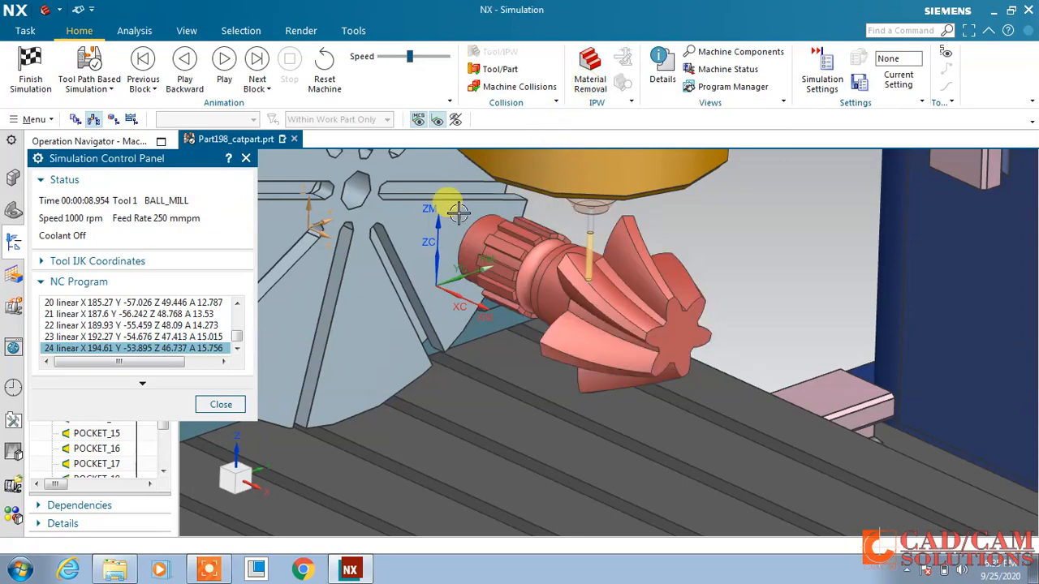
left_click(224, 63)
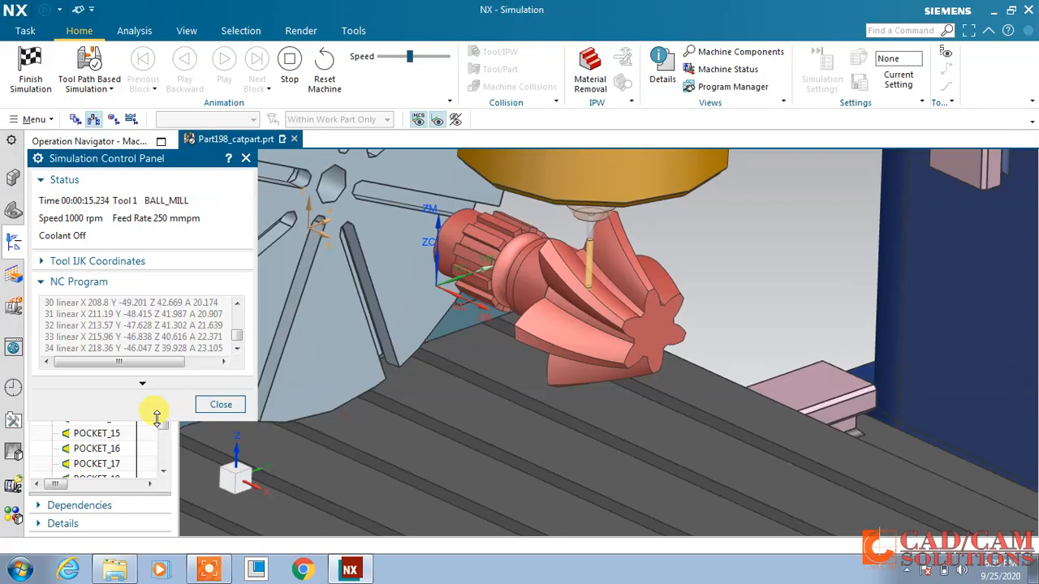
- Enlarge the NC Program list and raise the simulation's playback speed
left_click_drag(157, 444, 160, 484)
left_click_drag(410, 62, 436, 62)
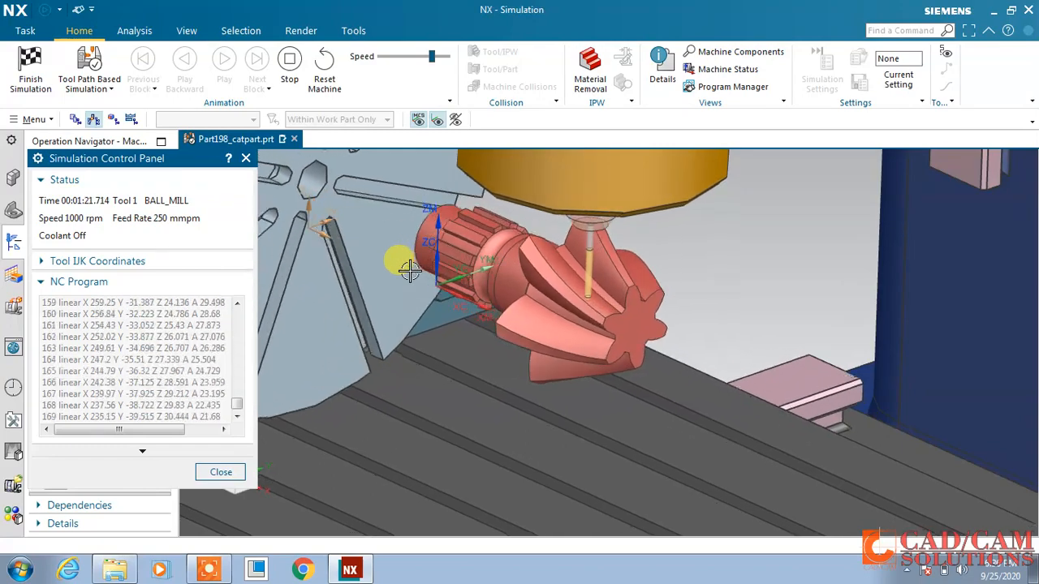
scroll(410, 168, "up", 1)
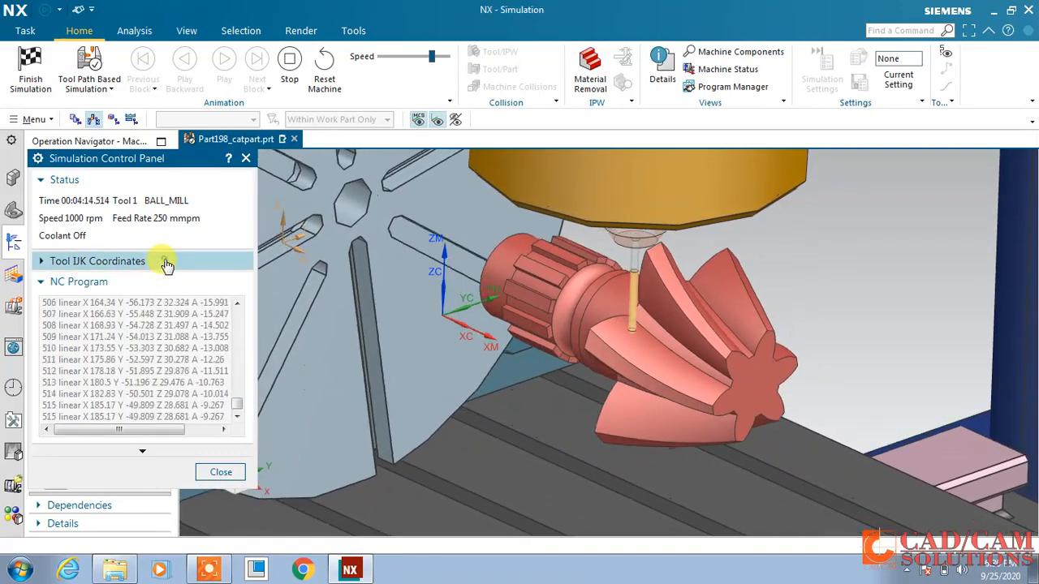
- Display the Tool IJK Coordinates and the Machine Axis Positions, moving the axis positions window clear of the cutter
left_click(168, 262)
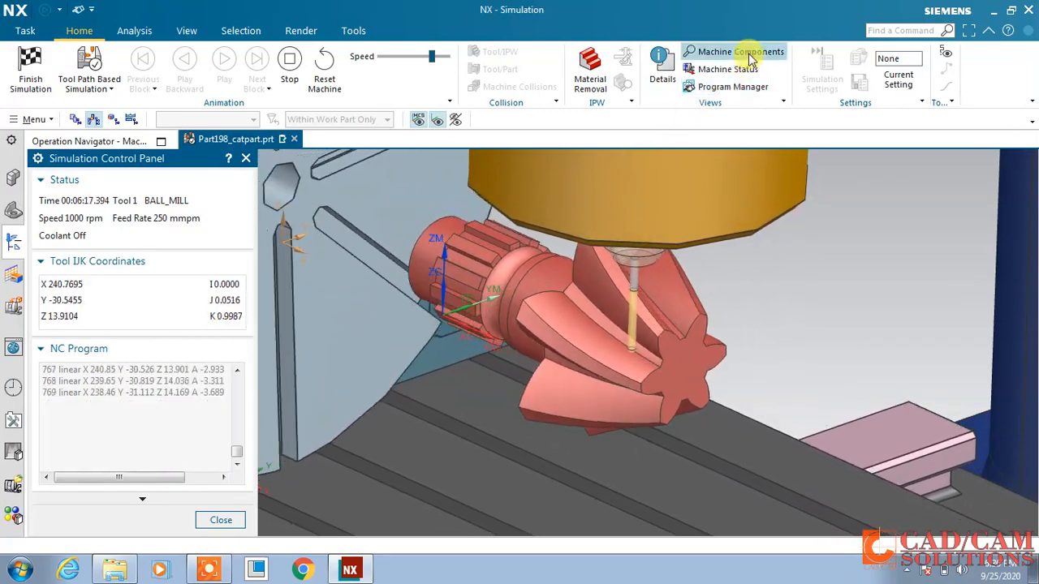
left_click(706, 69)
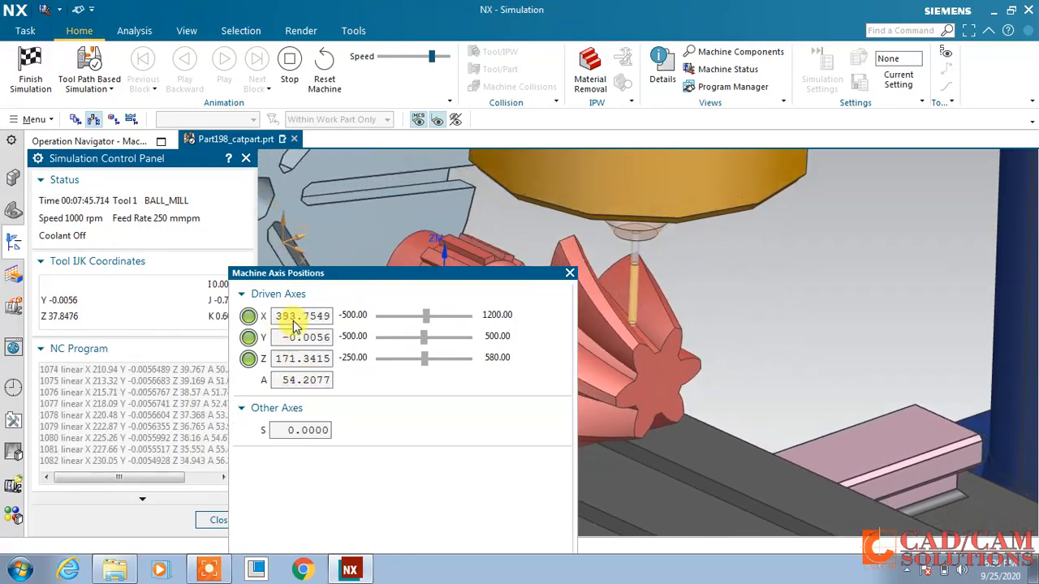
left_click_drag(377, 282, 947, 255)
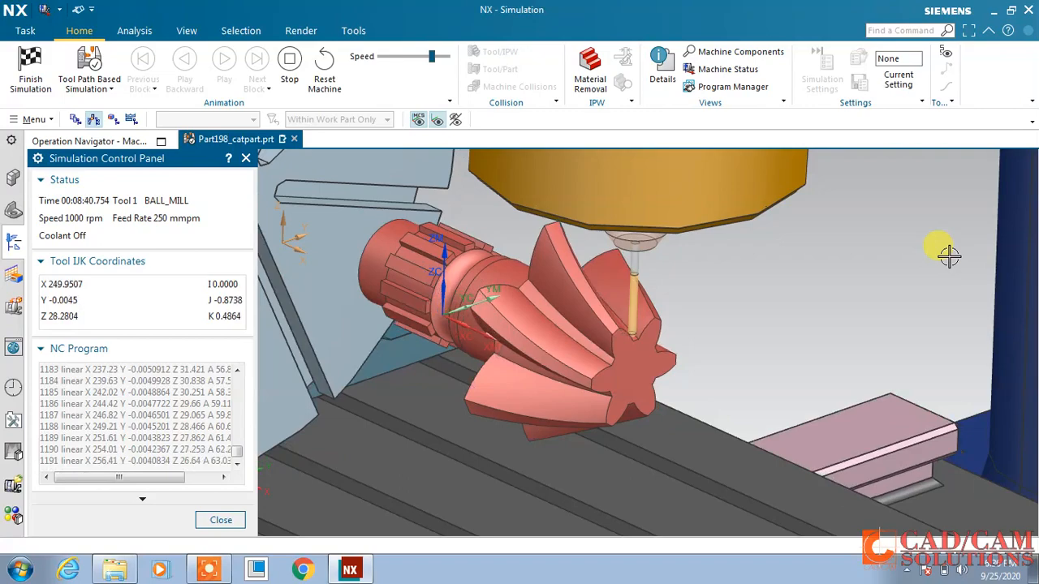